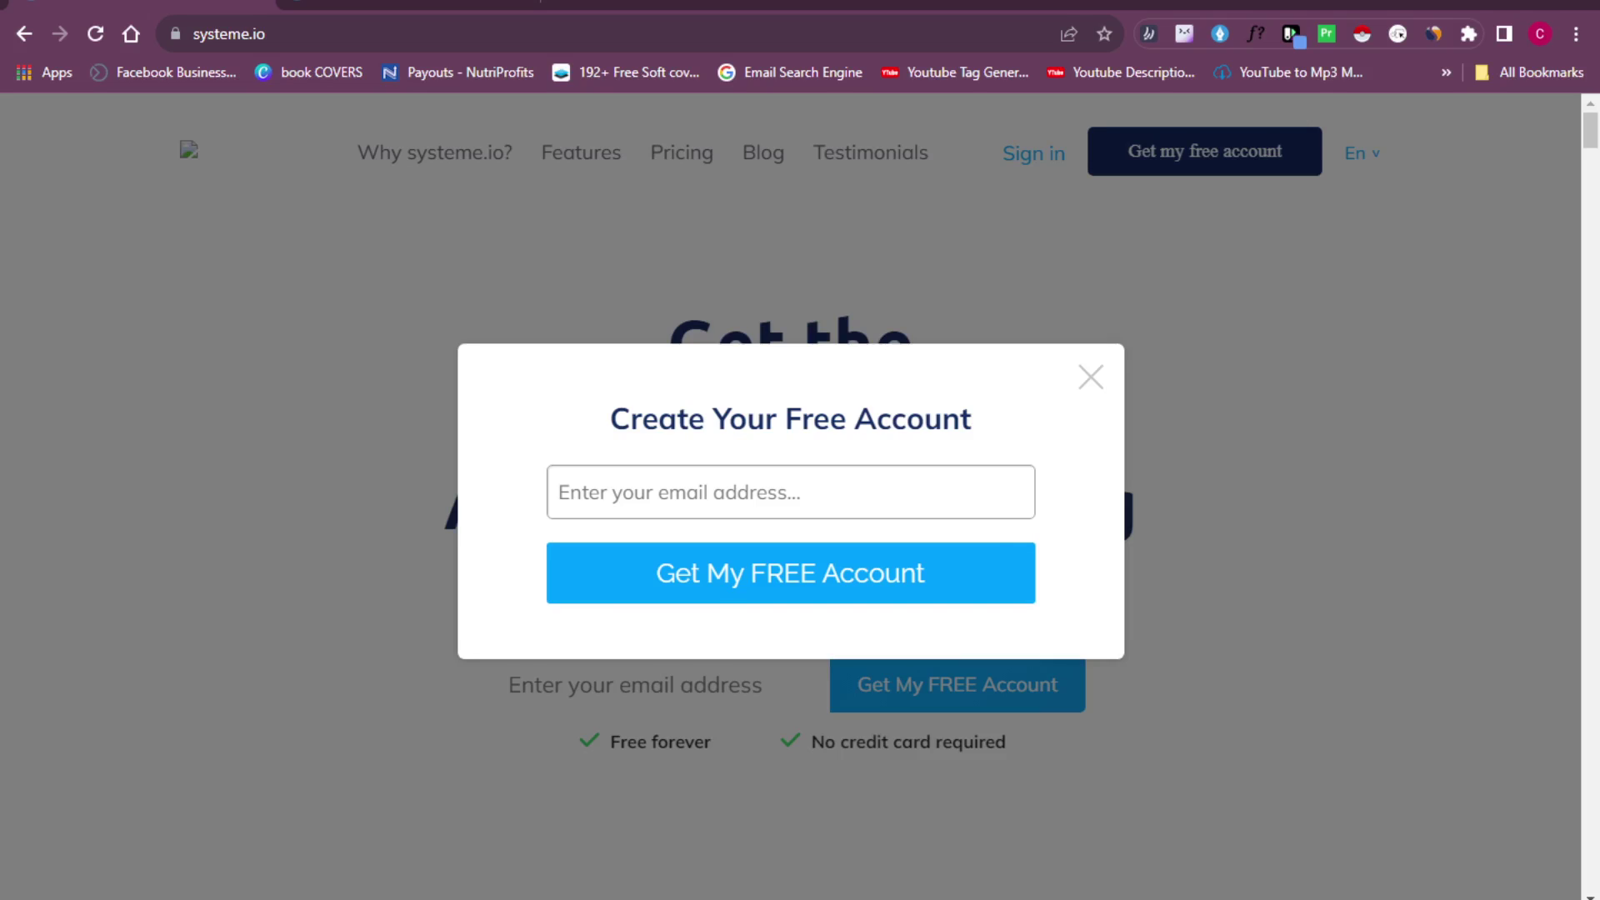
click(909, 496)
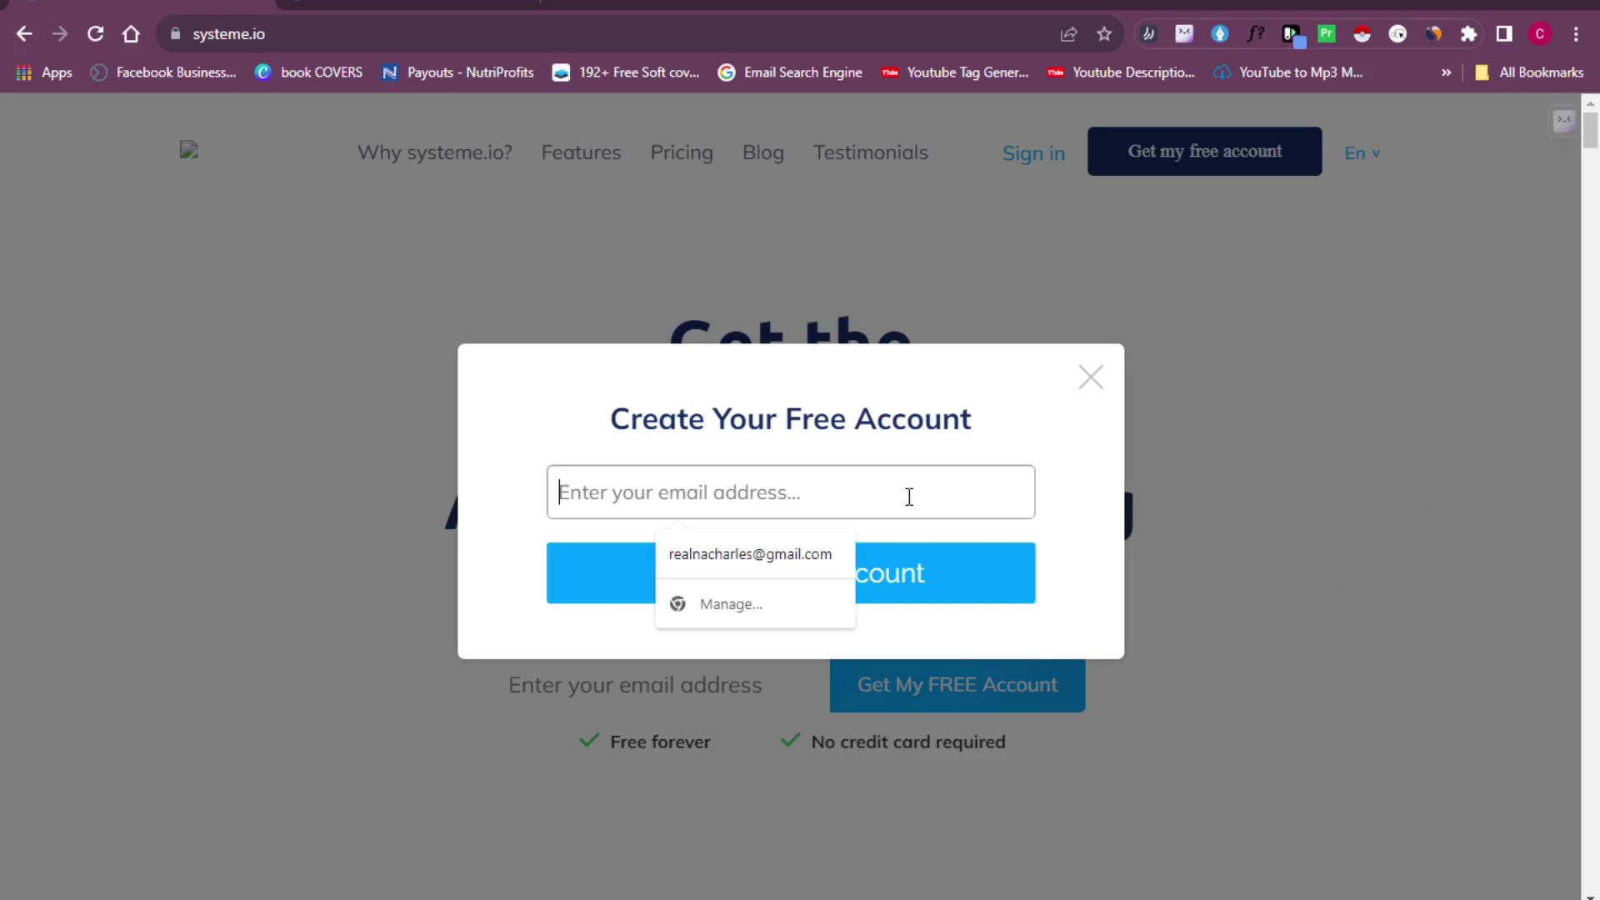
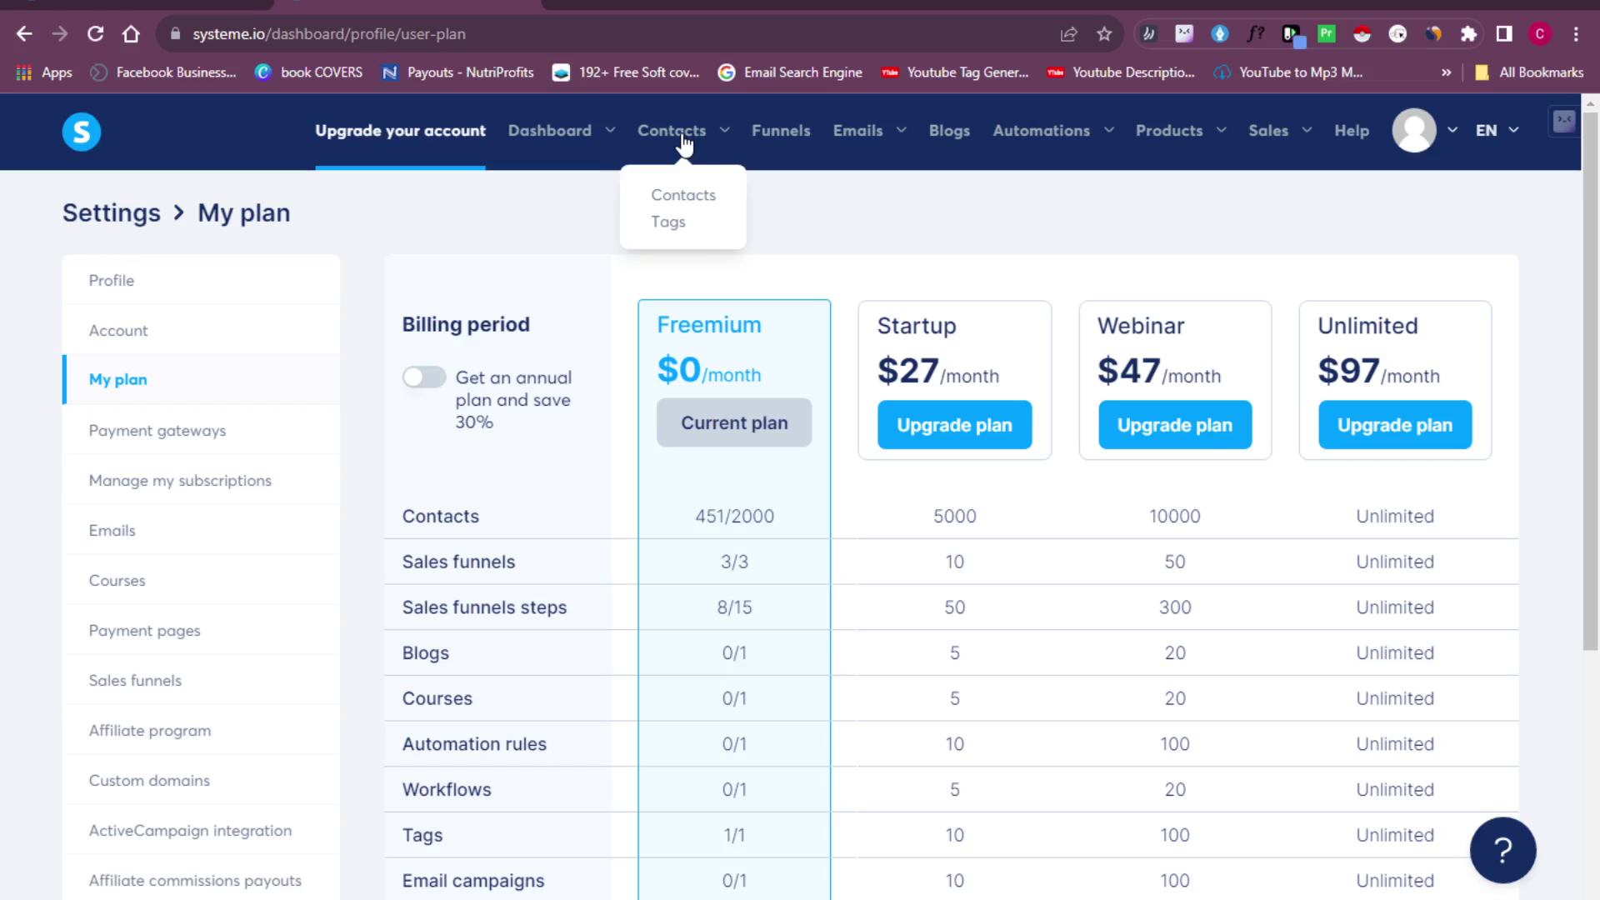
Step: Look through the contacts list and the contact import page, and return to the contacts list
click(680, 202)
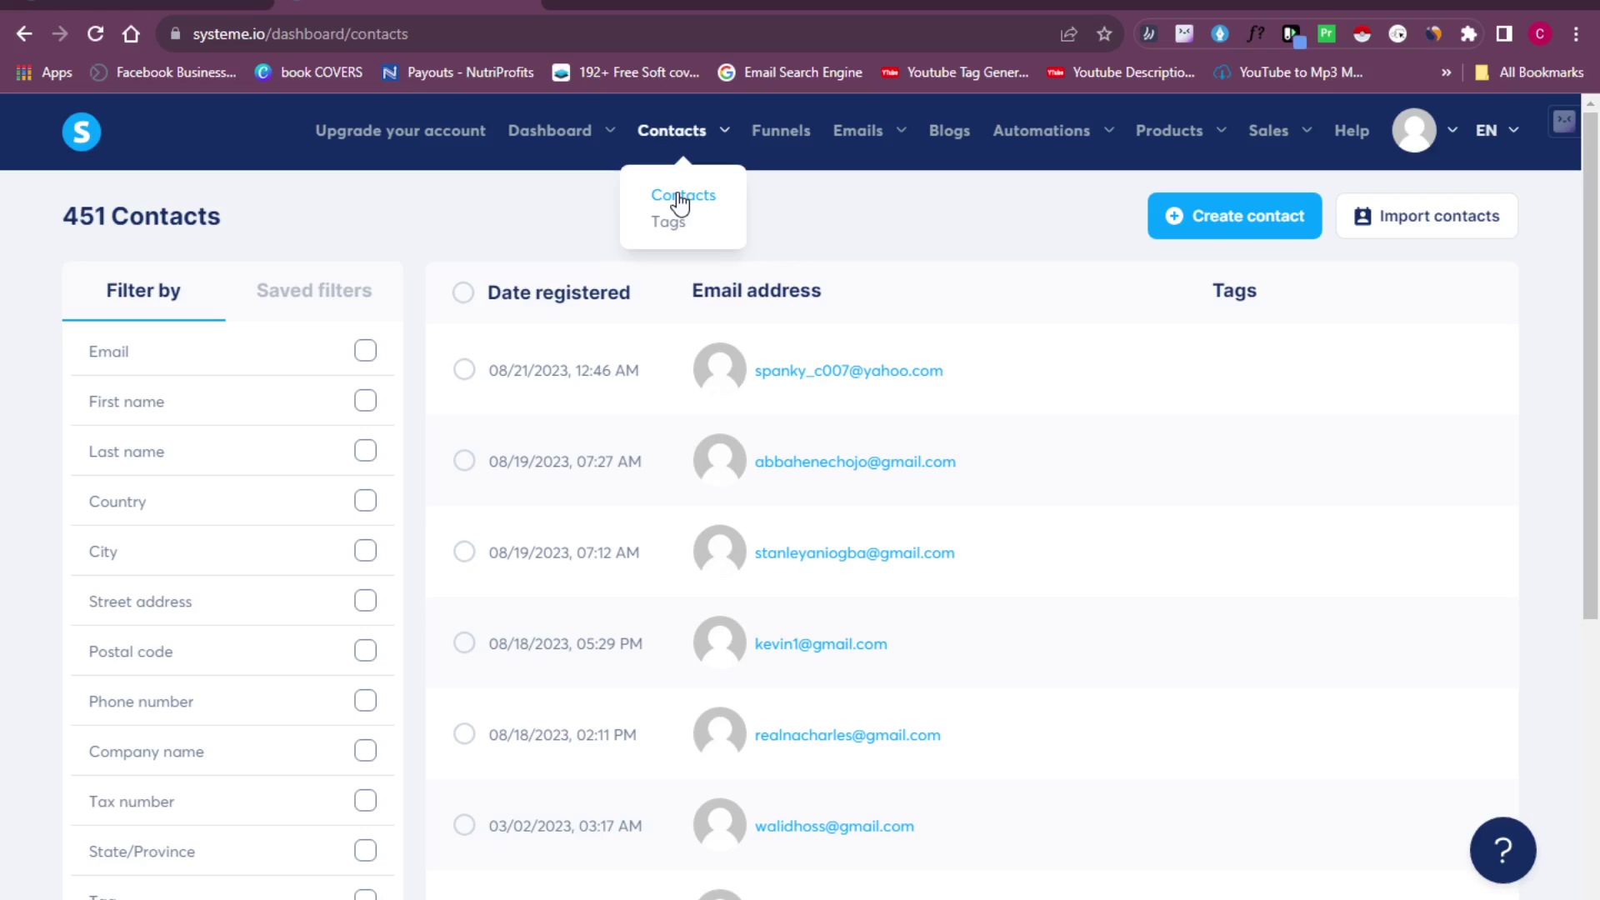
drag(83, 225, 239, 253)
click(305, 242)
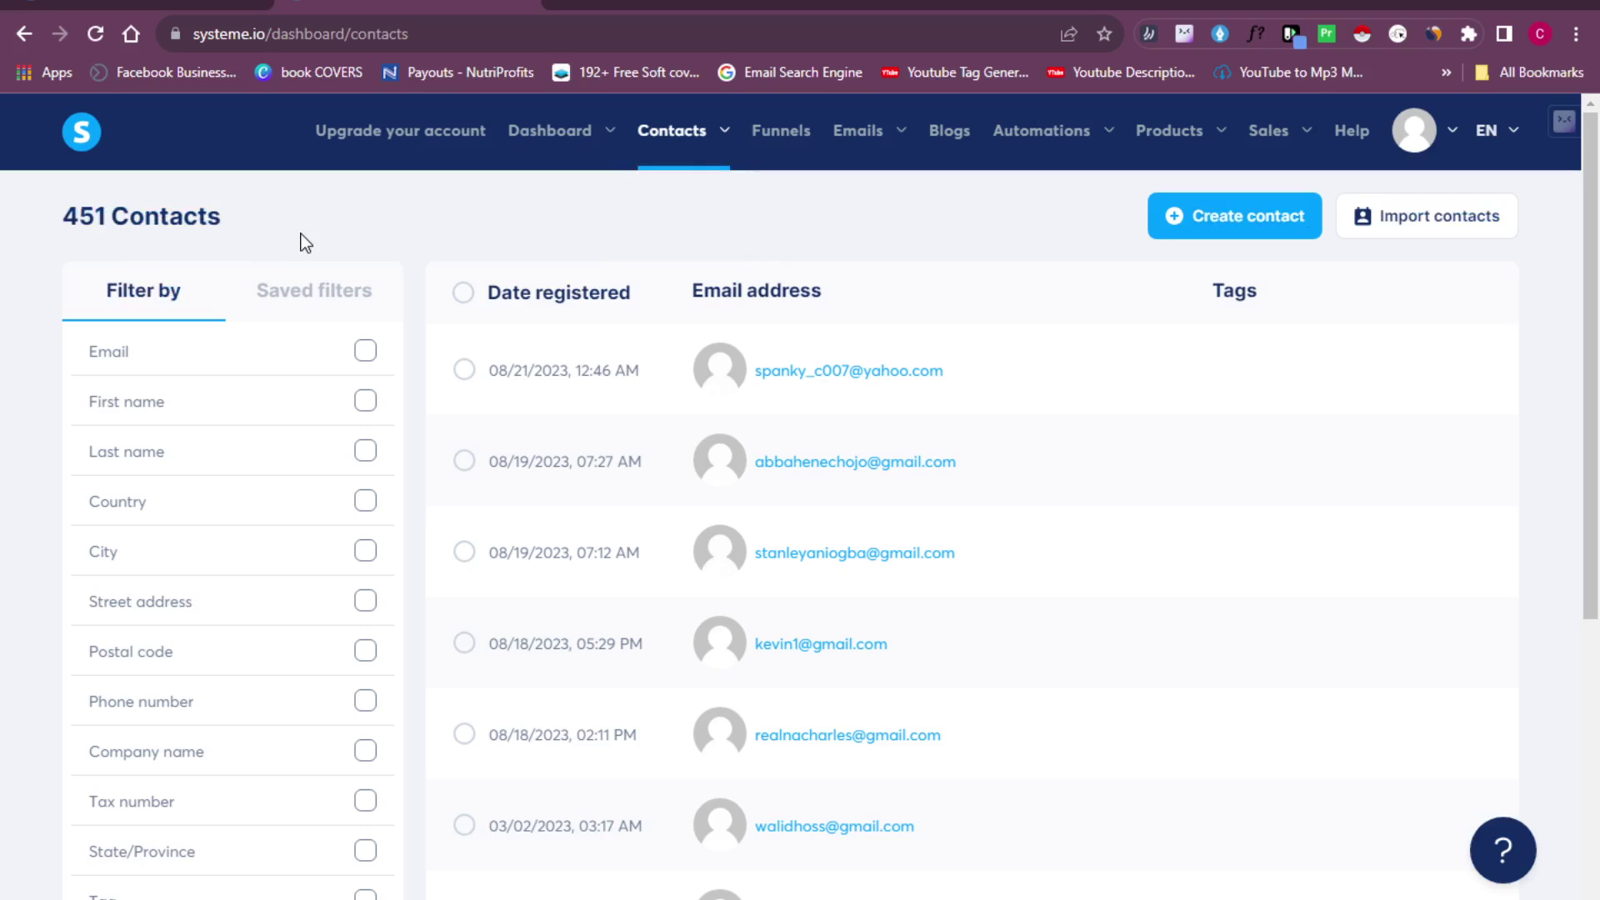
click(1405, 218)
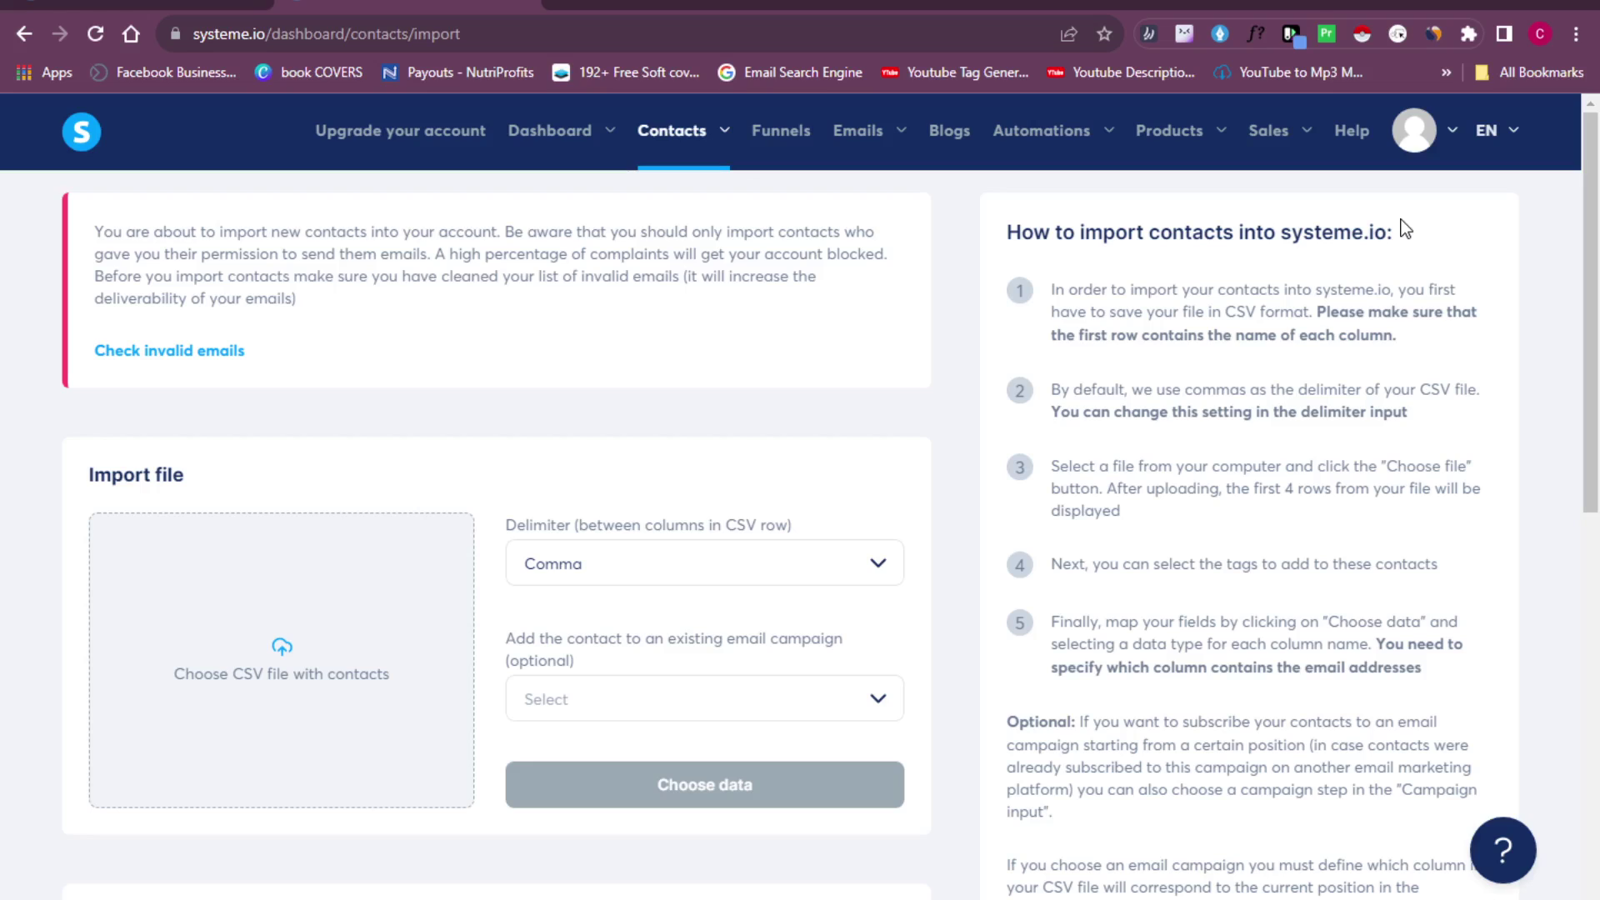
mouse_move(730, 152)
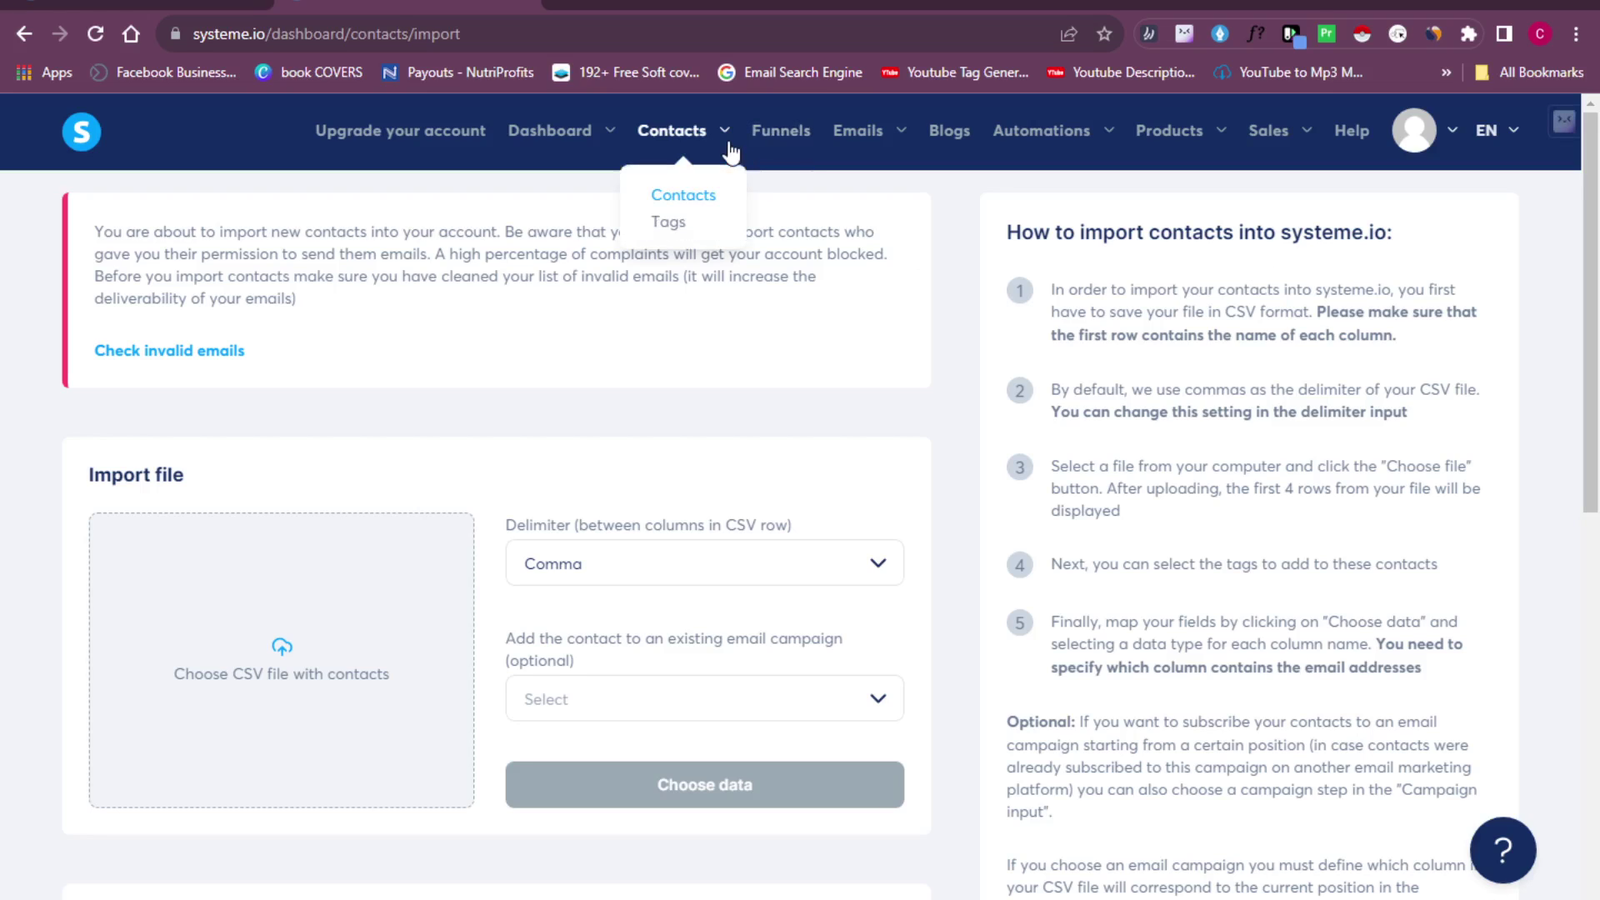
click(700, 198)
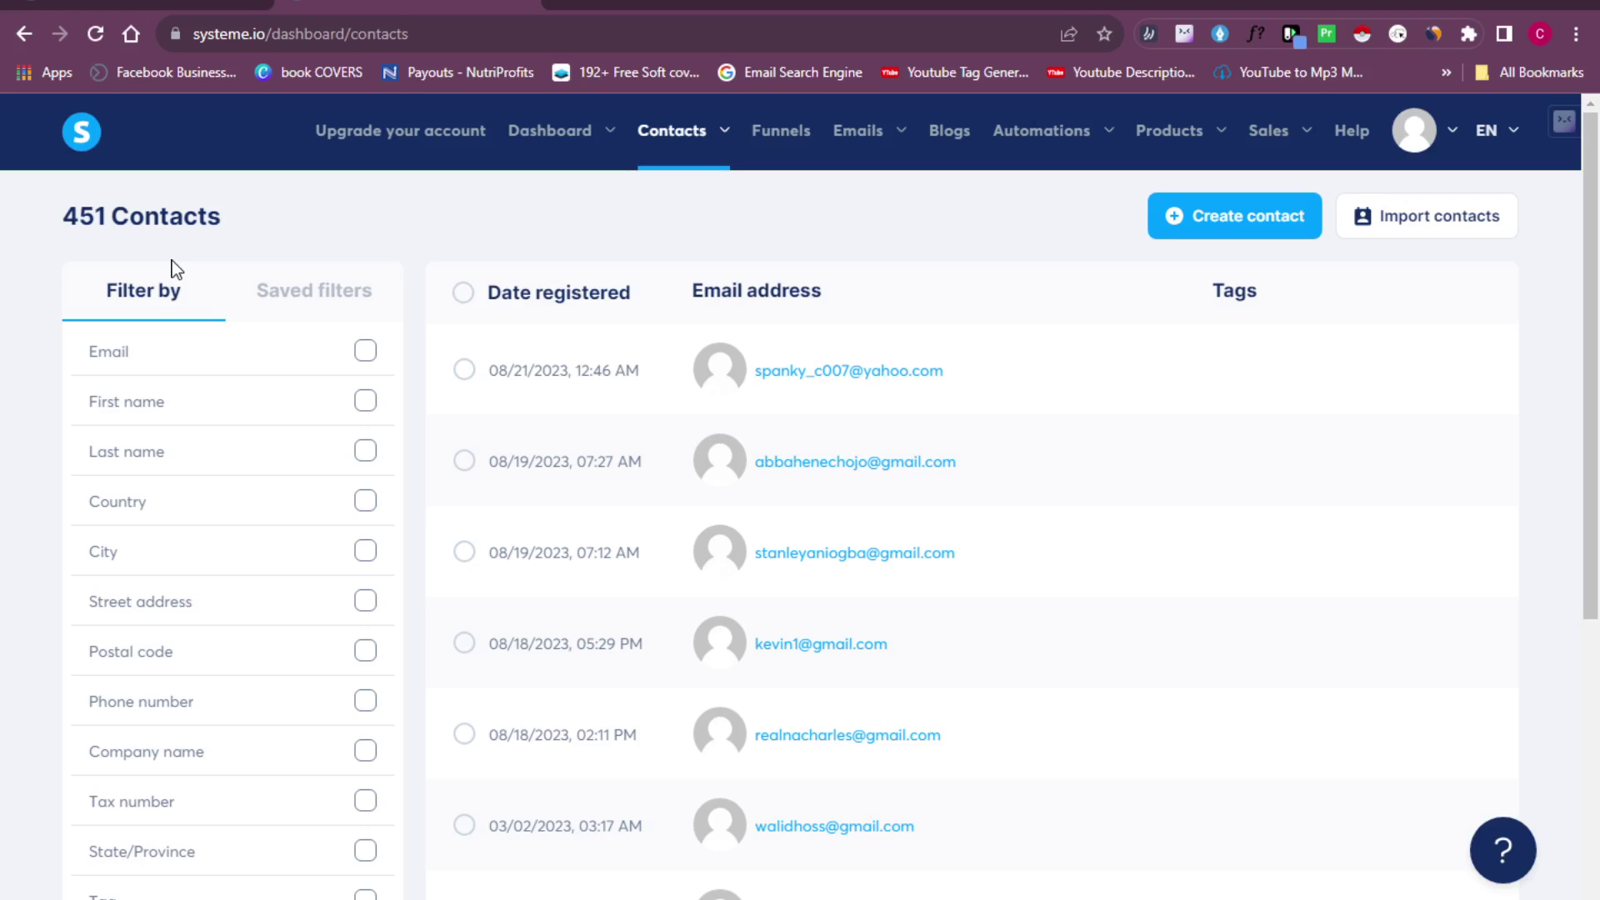
Step: Go to the email newsletters and start creating a new newsletter
mouse_move(885, 149)
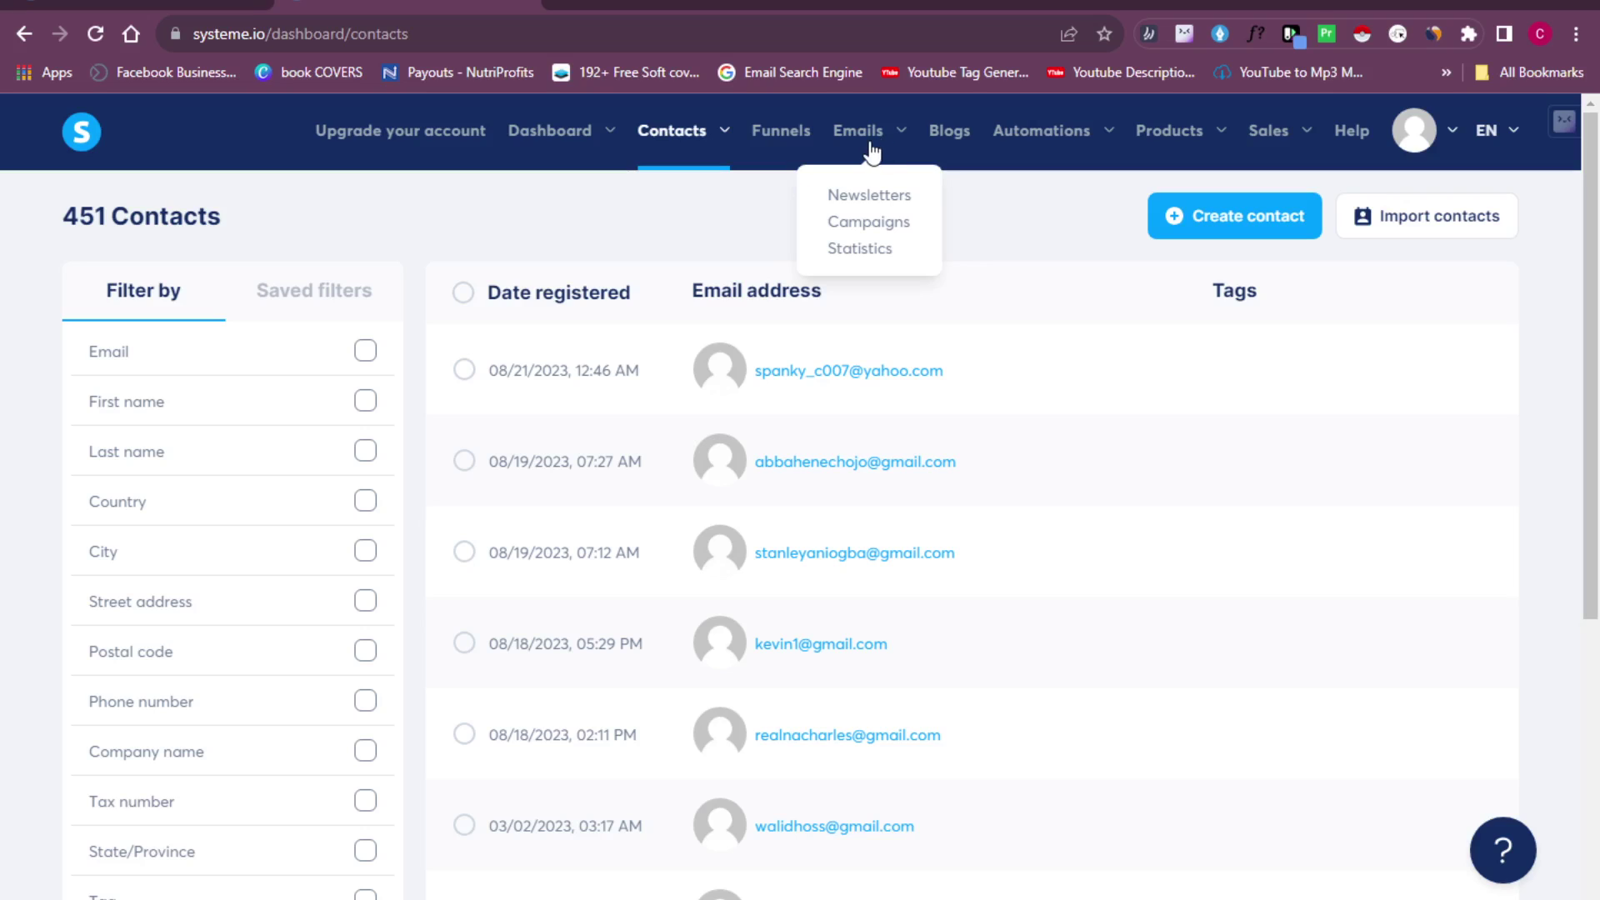
click(869, 200)
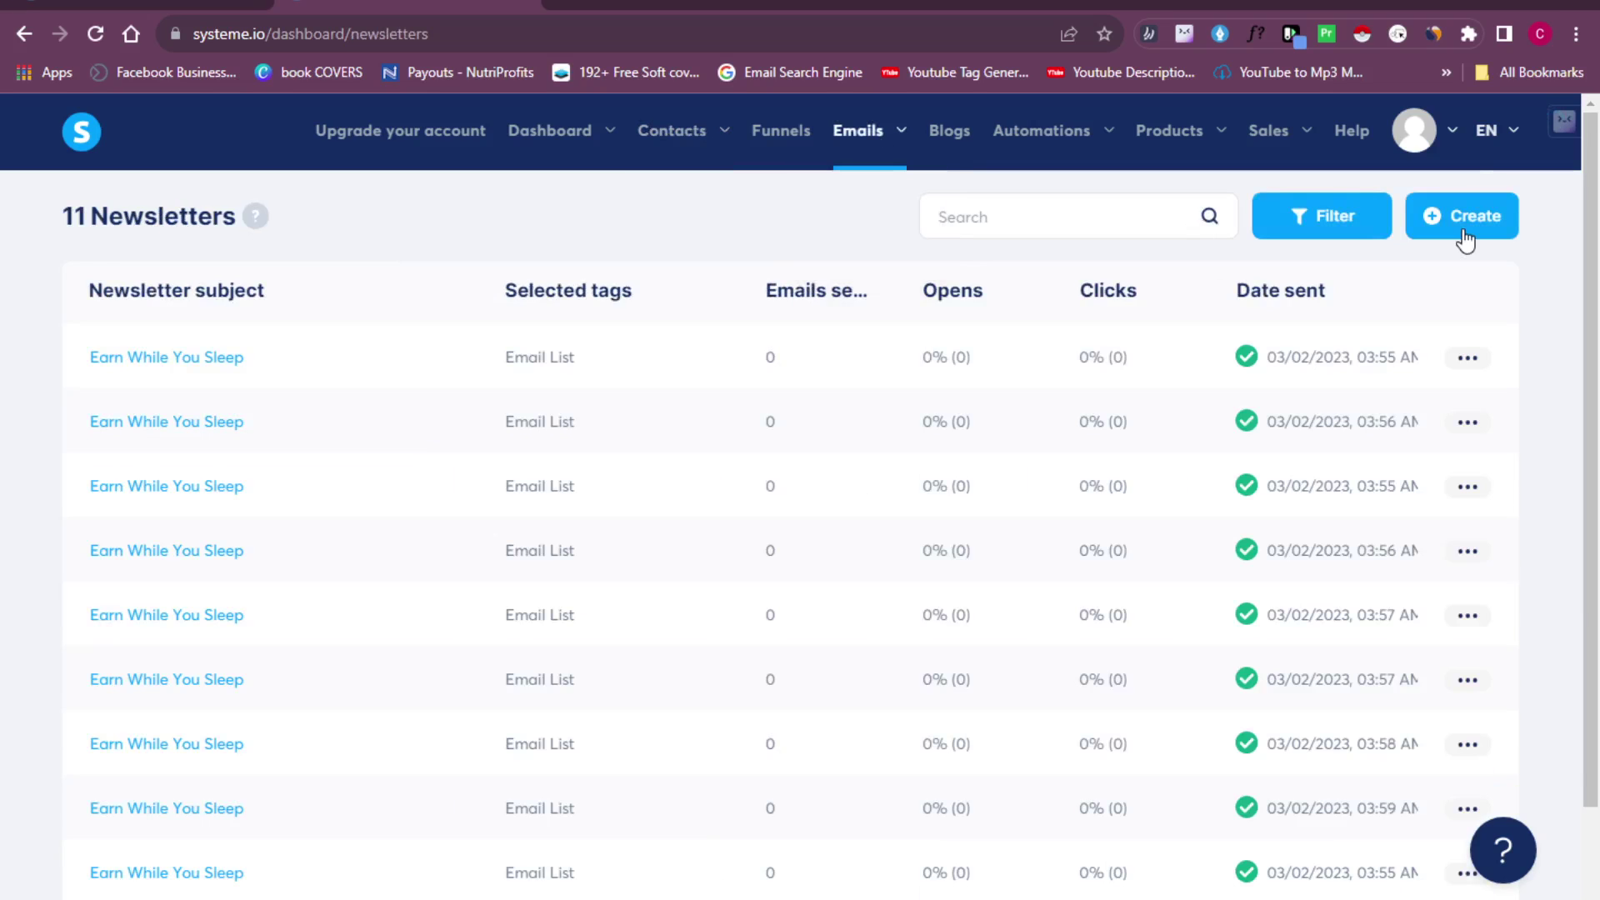
click(1463, 226)
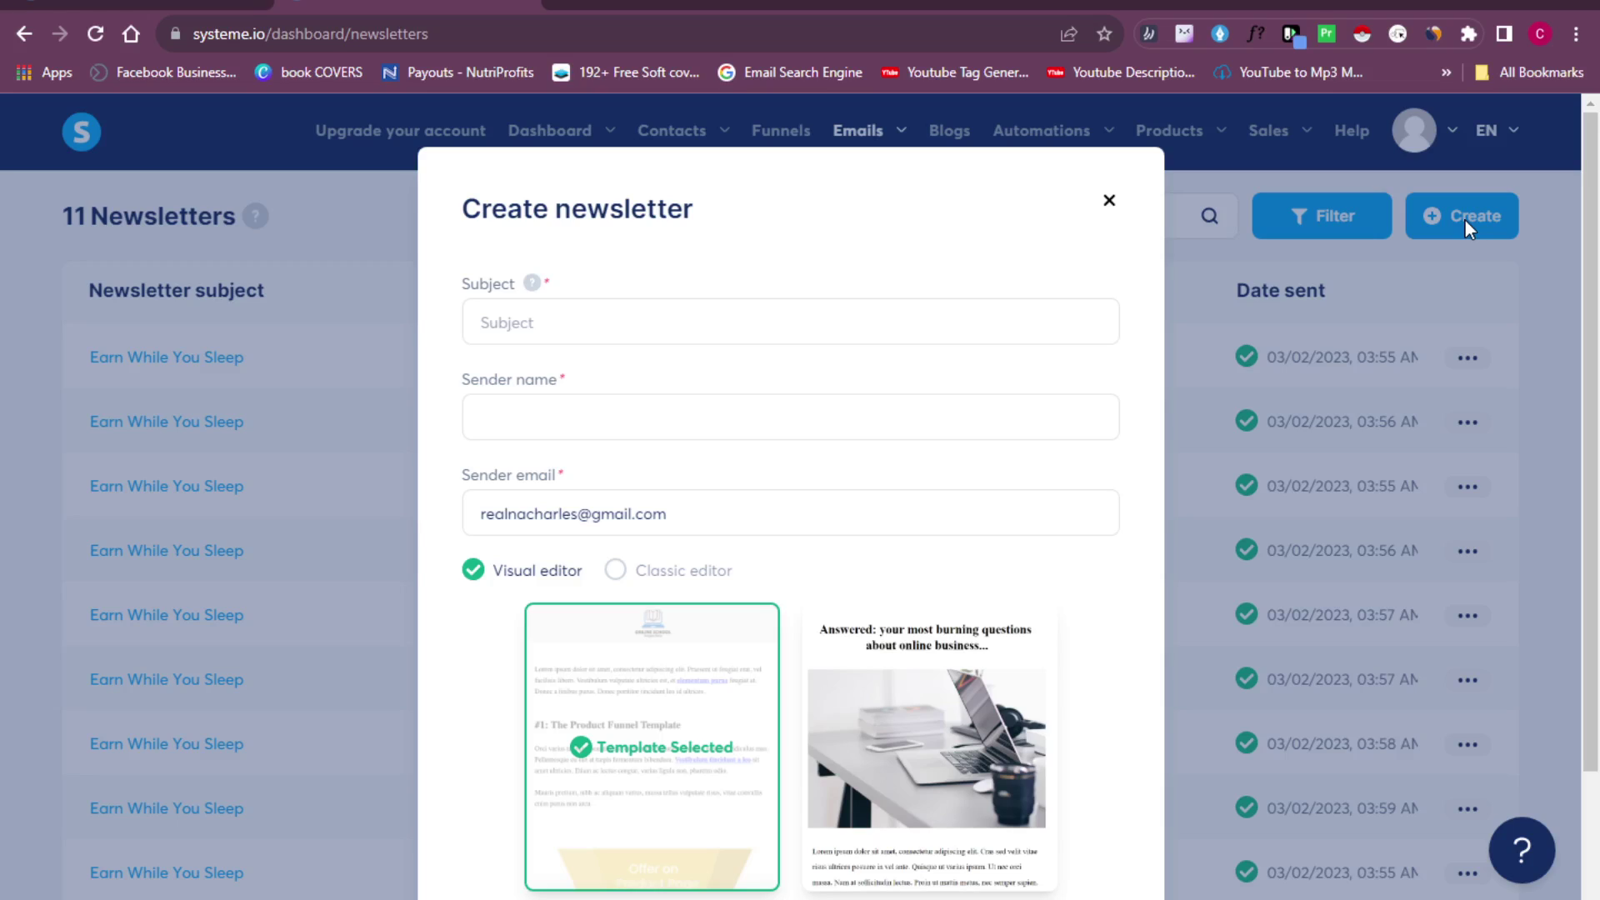
Step: Set the newsletter's subject to "Hello! My Cat Just Jumepd Out Of The Window..."
click(1026, 318)
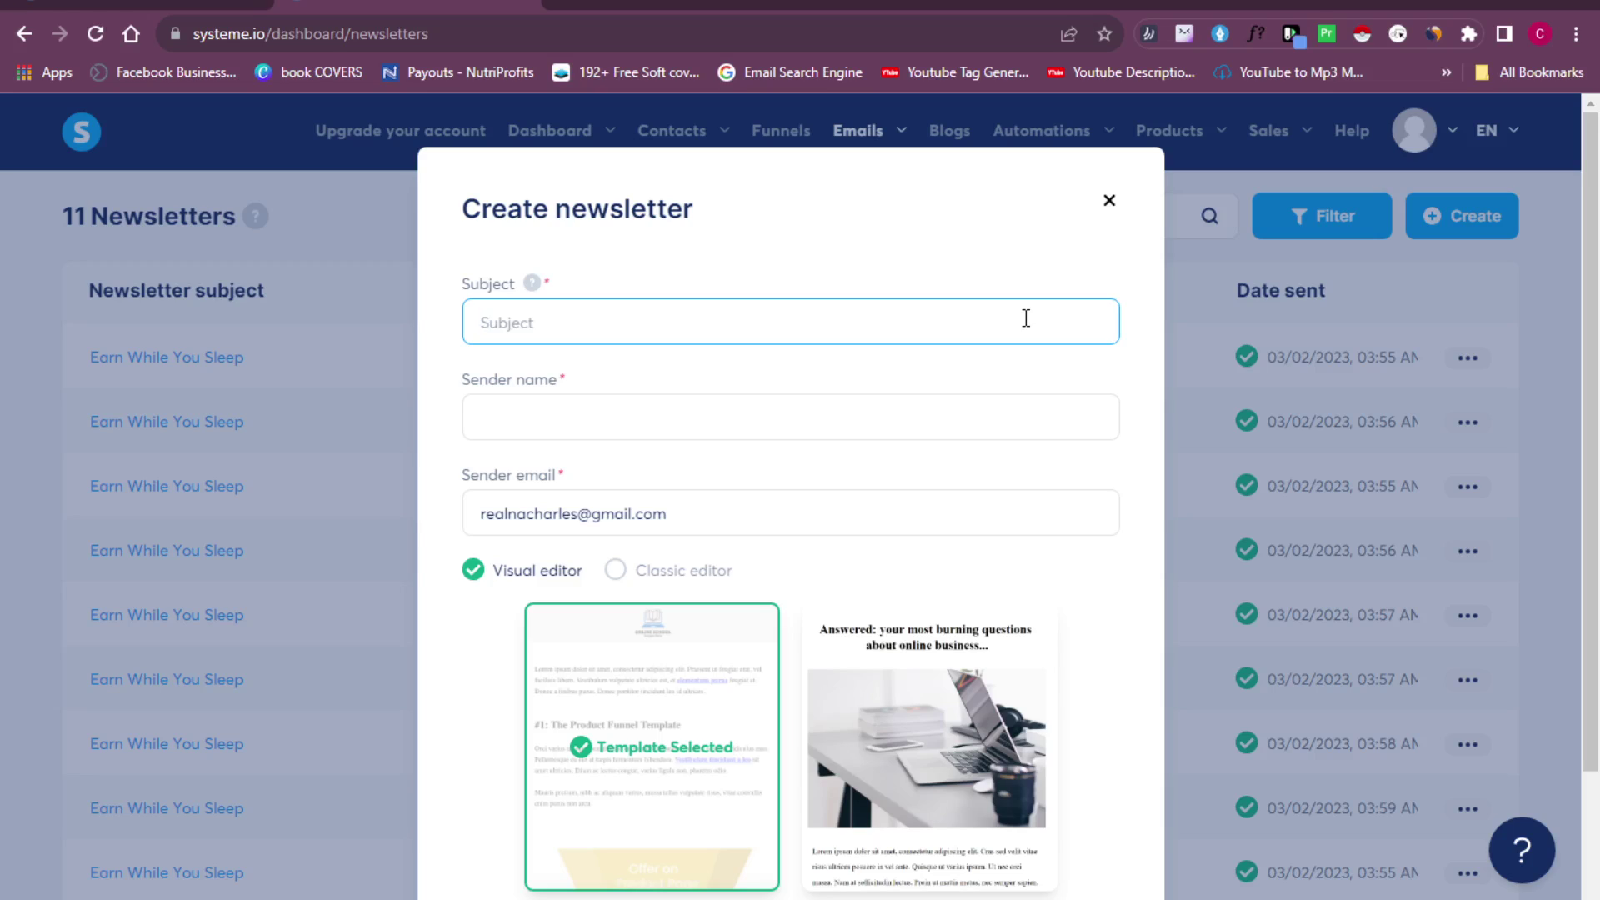
text(Hello! My Cat )
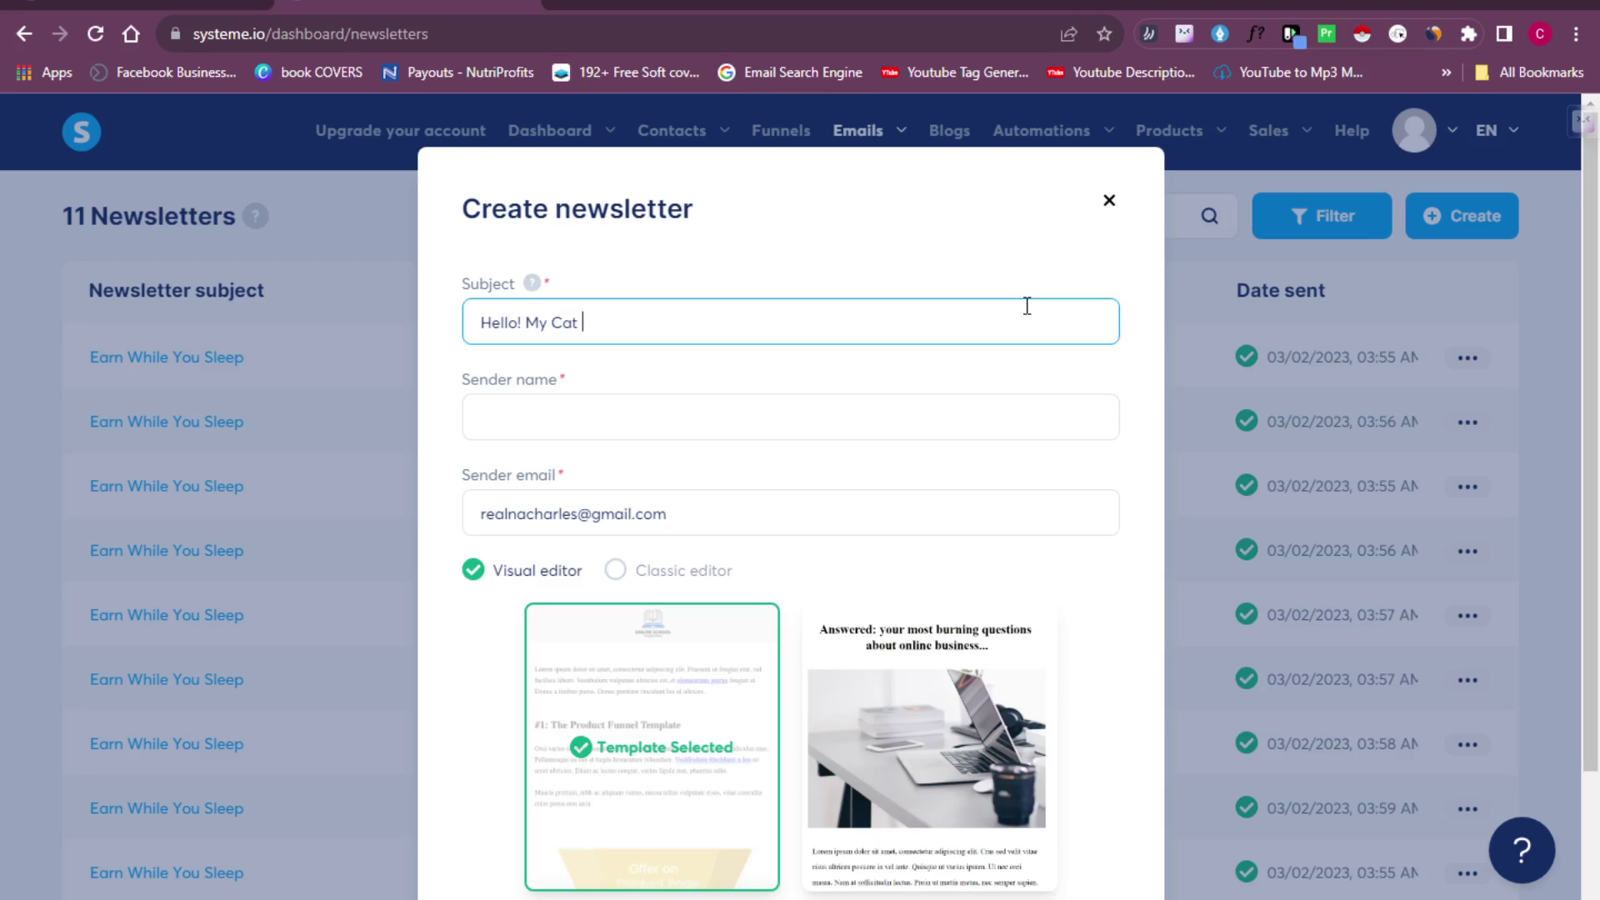
text(Just Jumepd )
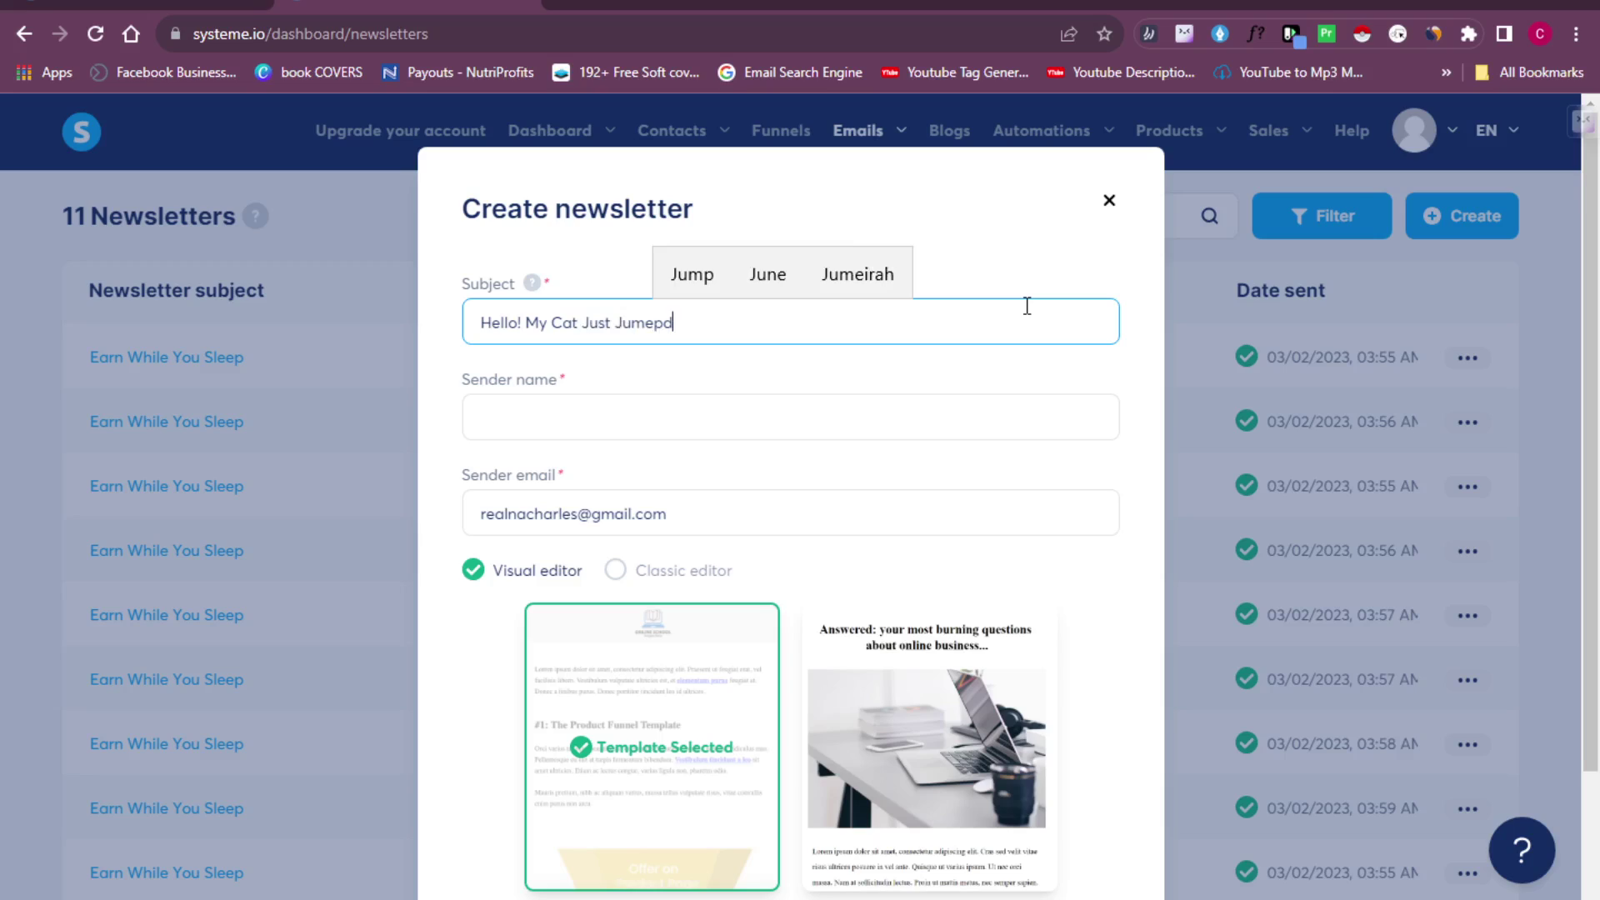
text(Out )
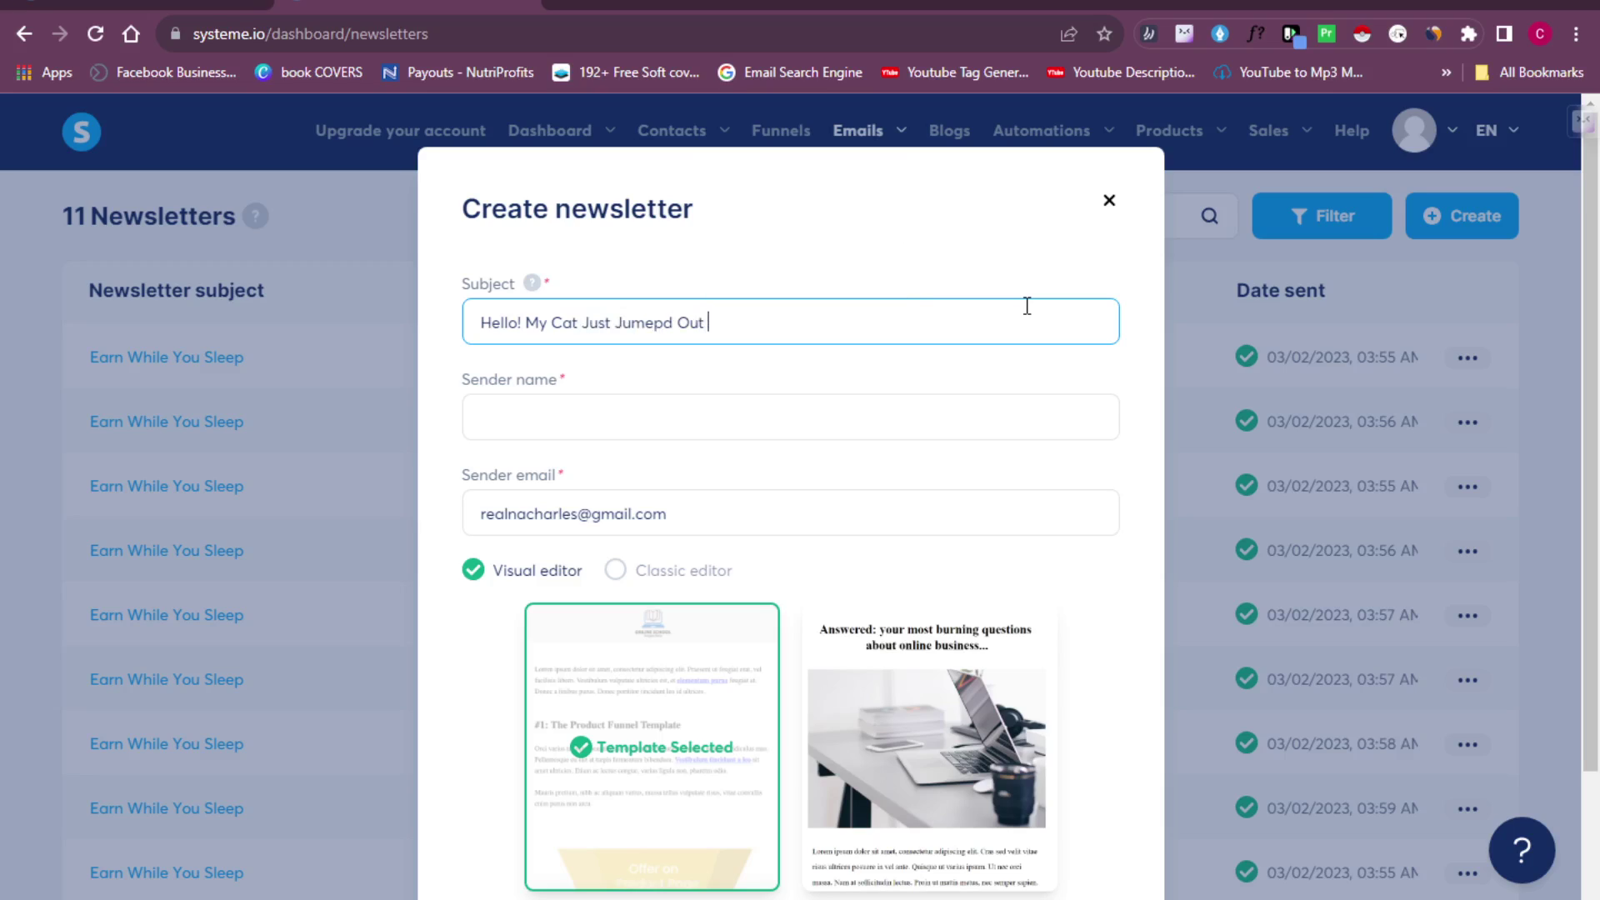
text(OIf The )
text(Y)
key(BackSpace)
text(Window)
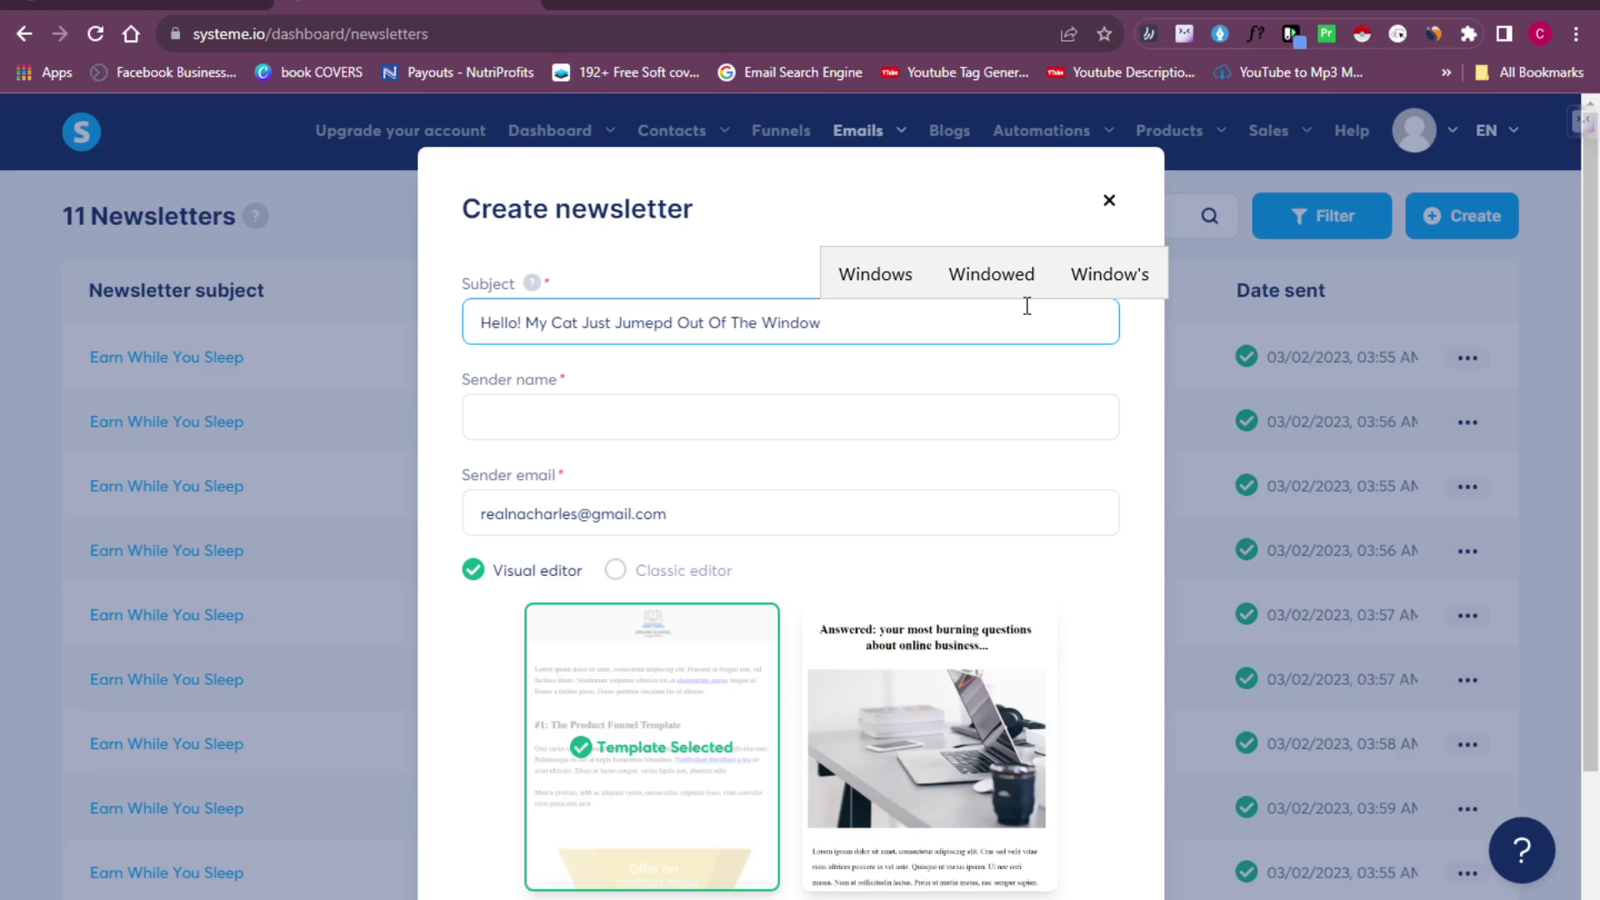
text(;;)
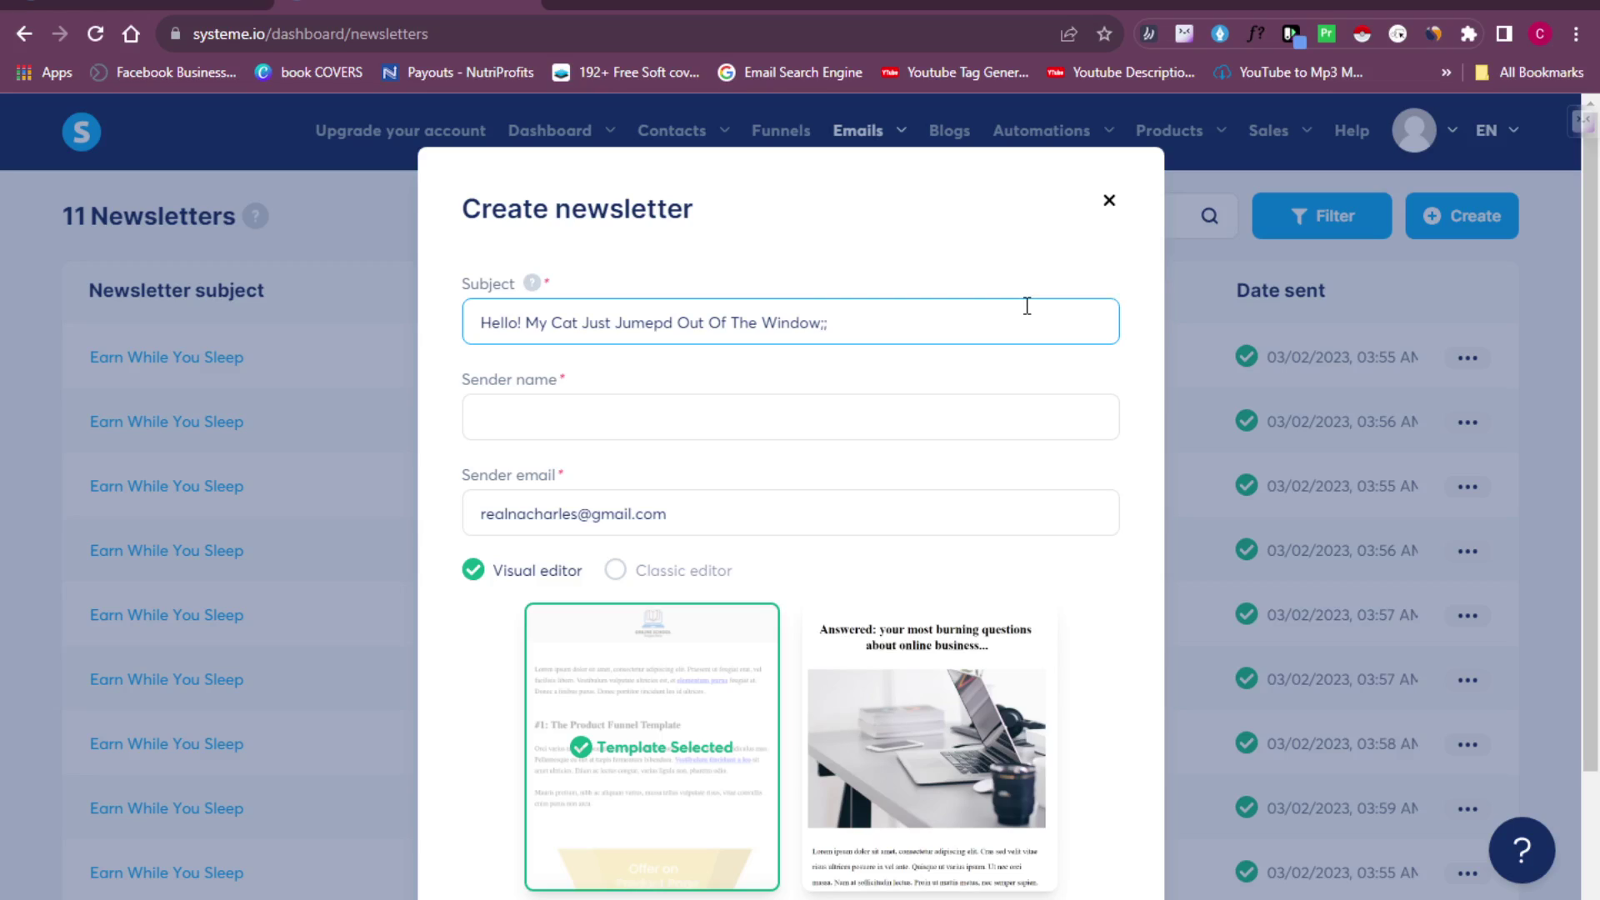
key(BackSpace)
key(BackSpace)
text(...)
Step: Enter the sender's name for the newsletter, keeping the prefilled sender email
click(810, 432)
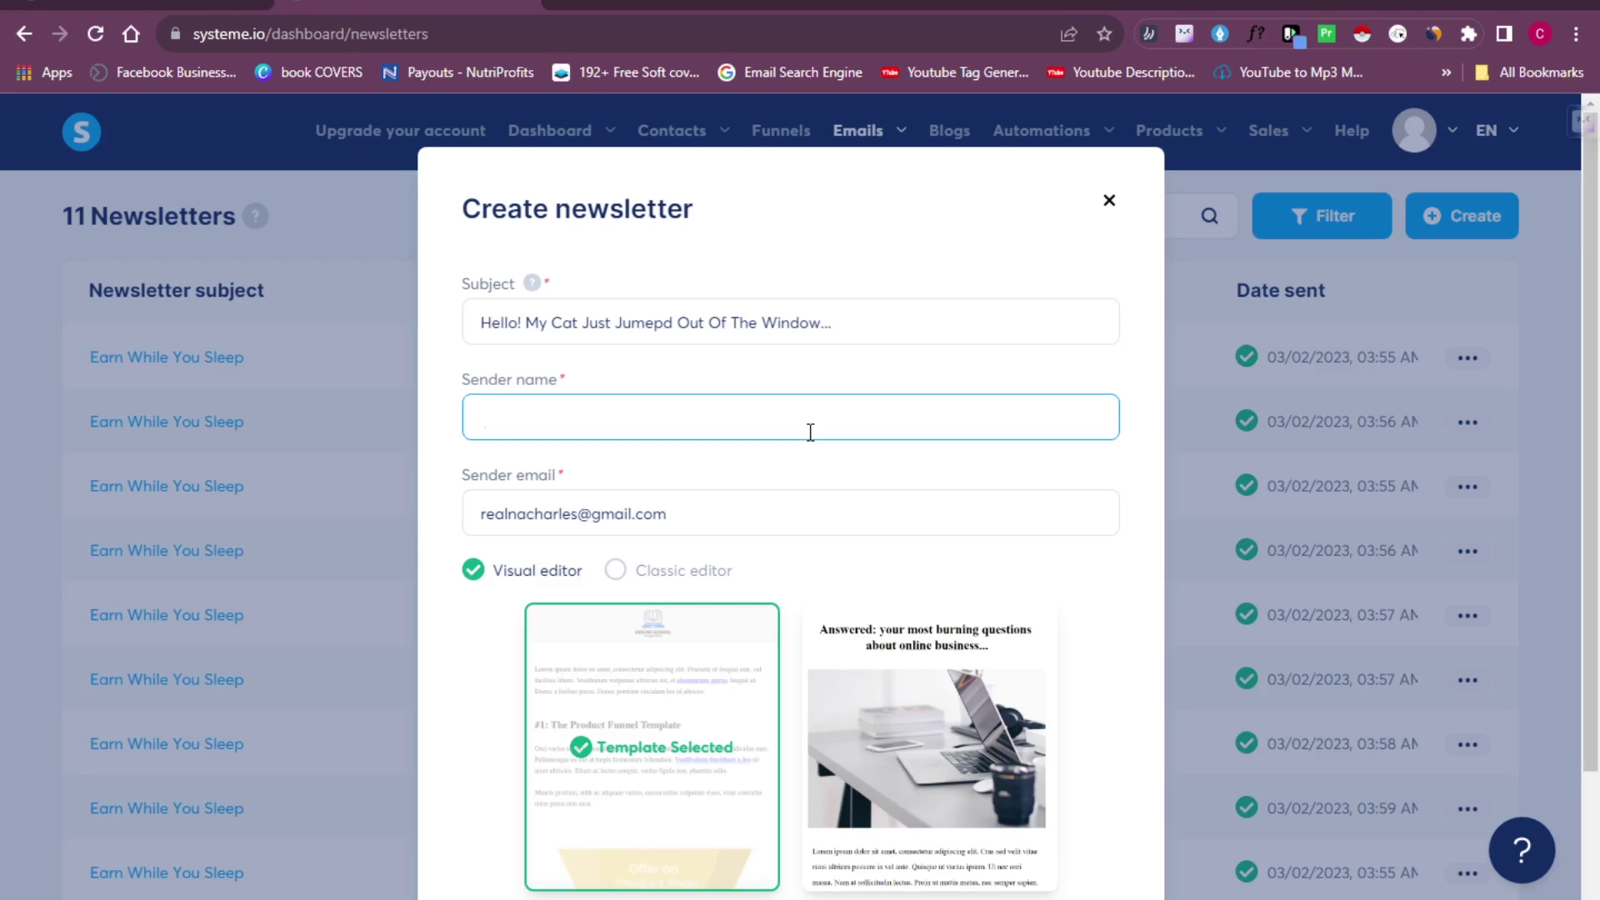
key(Tab)
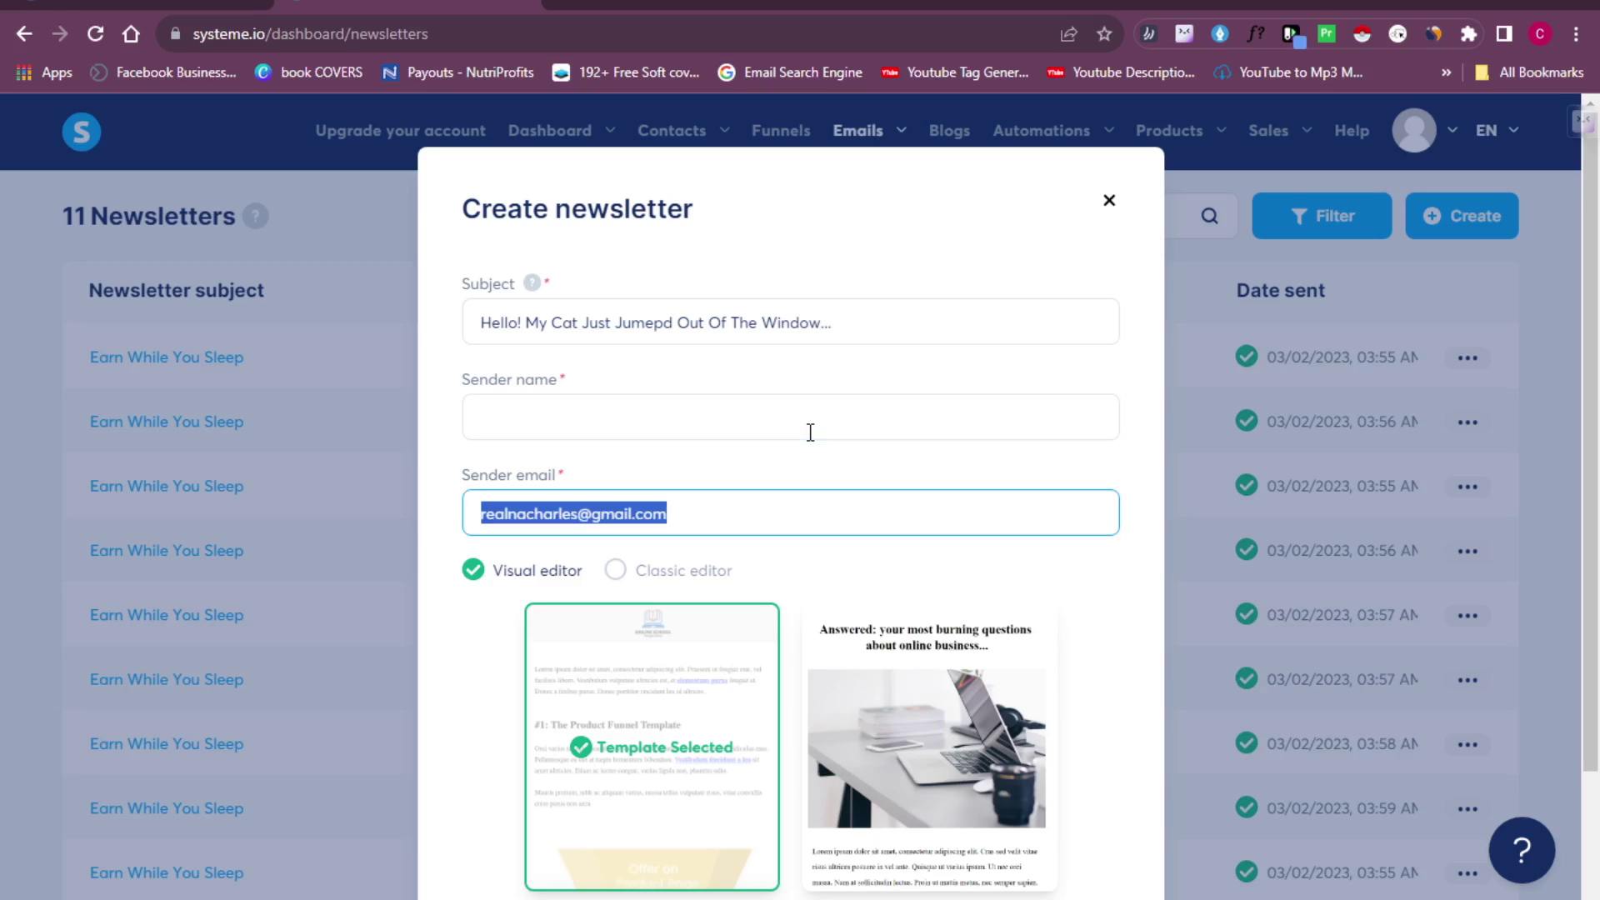
click(754, 430)
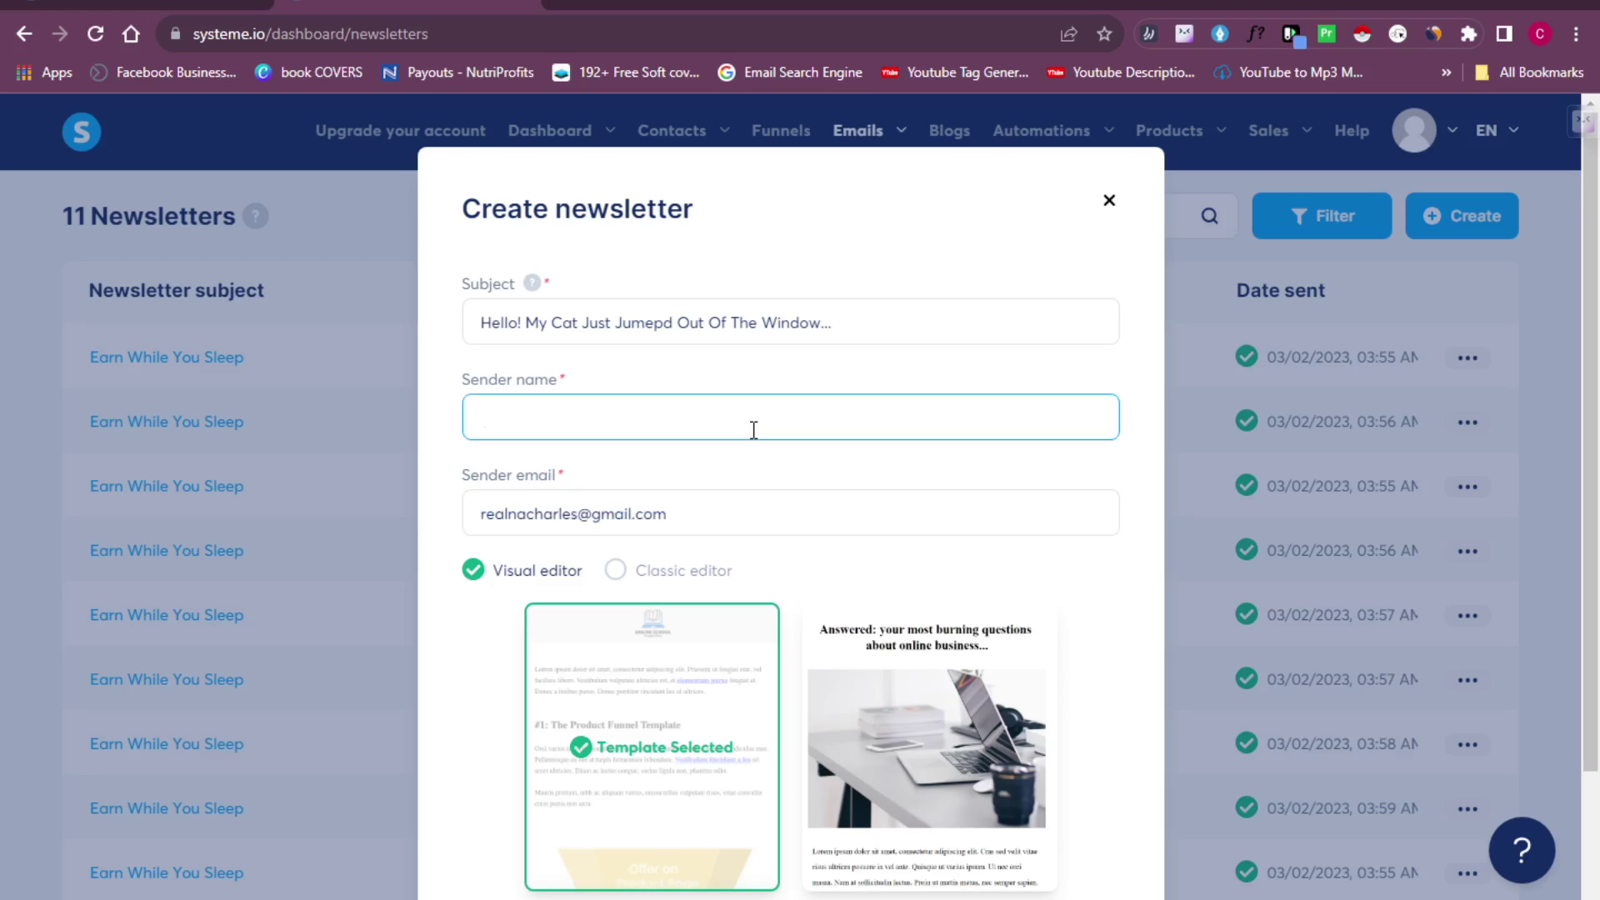
text(Cha)
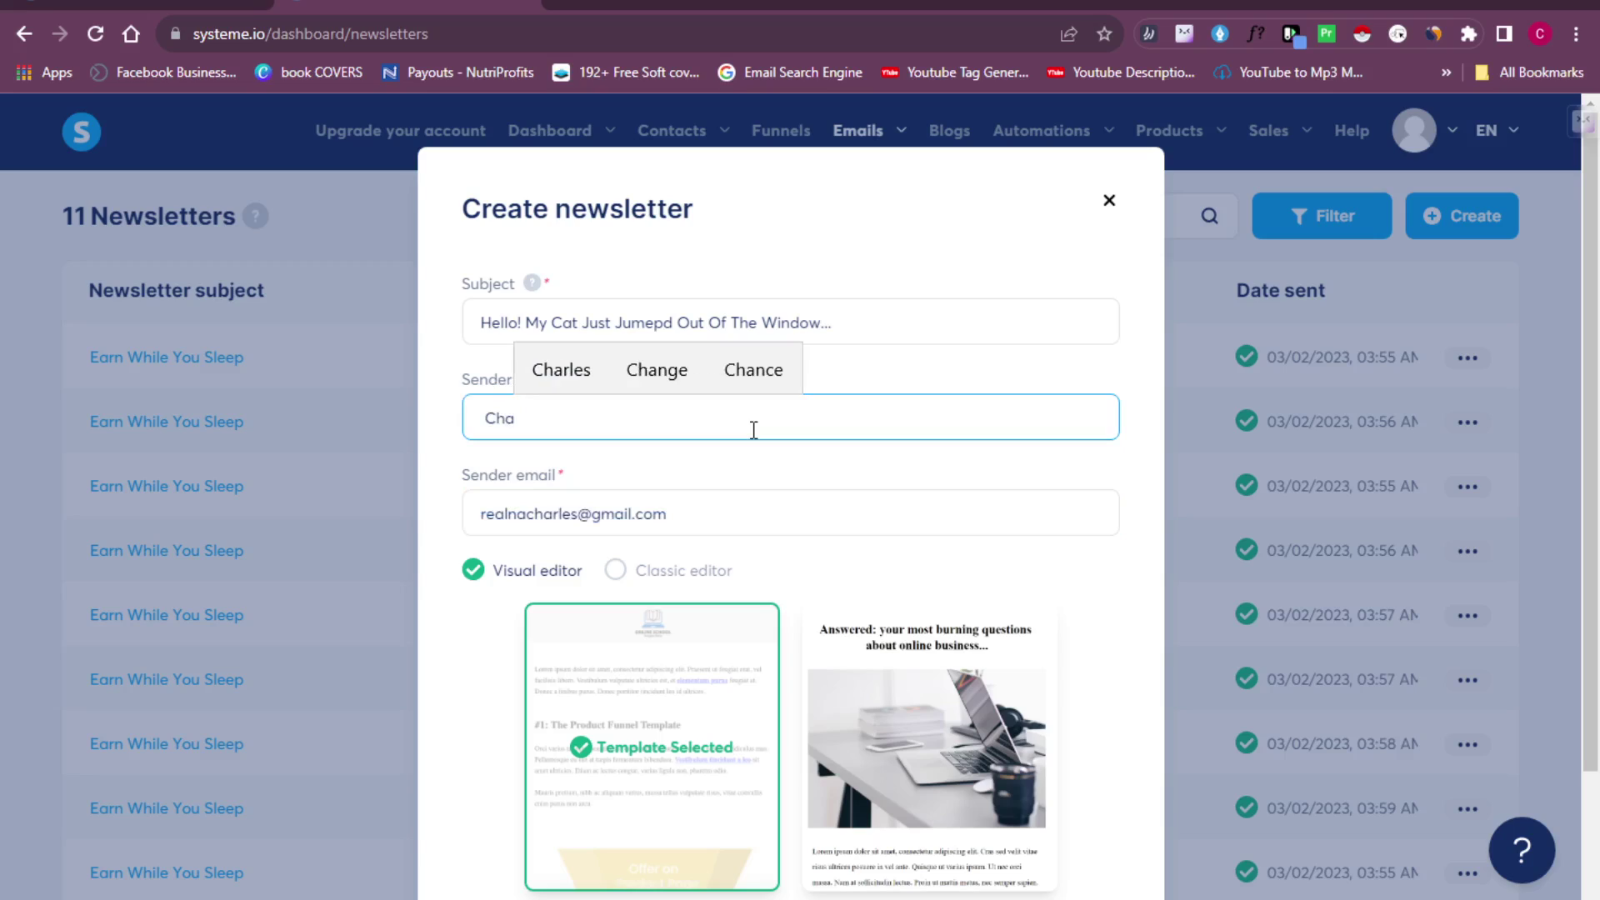
text(rles)
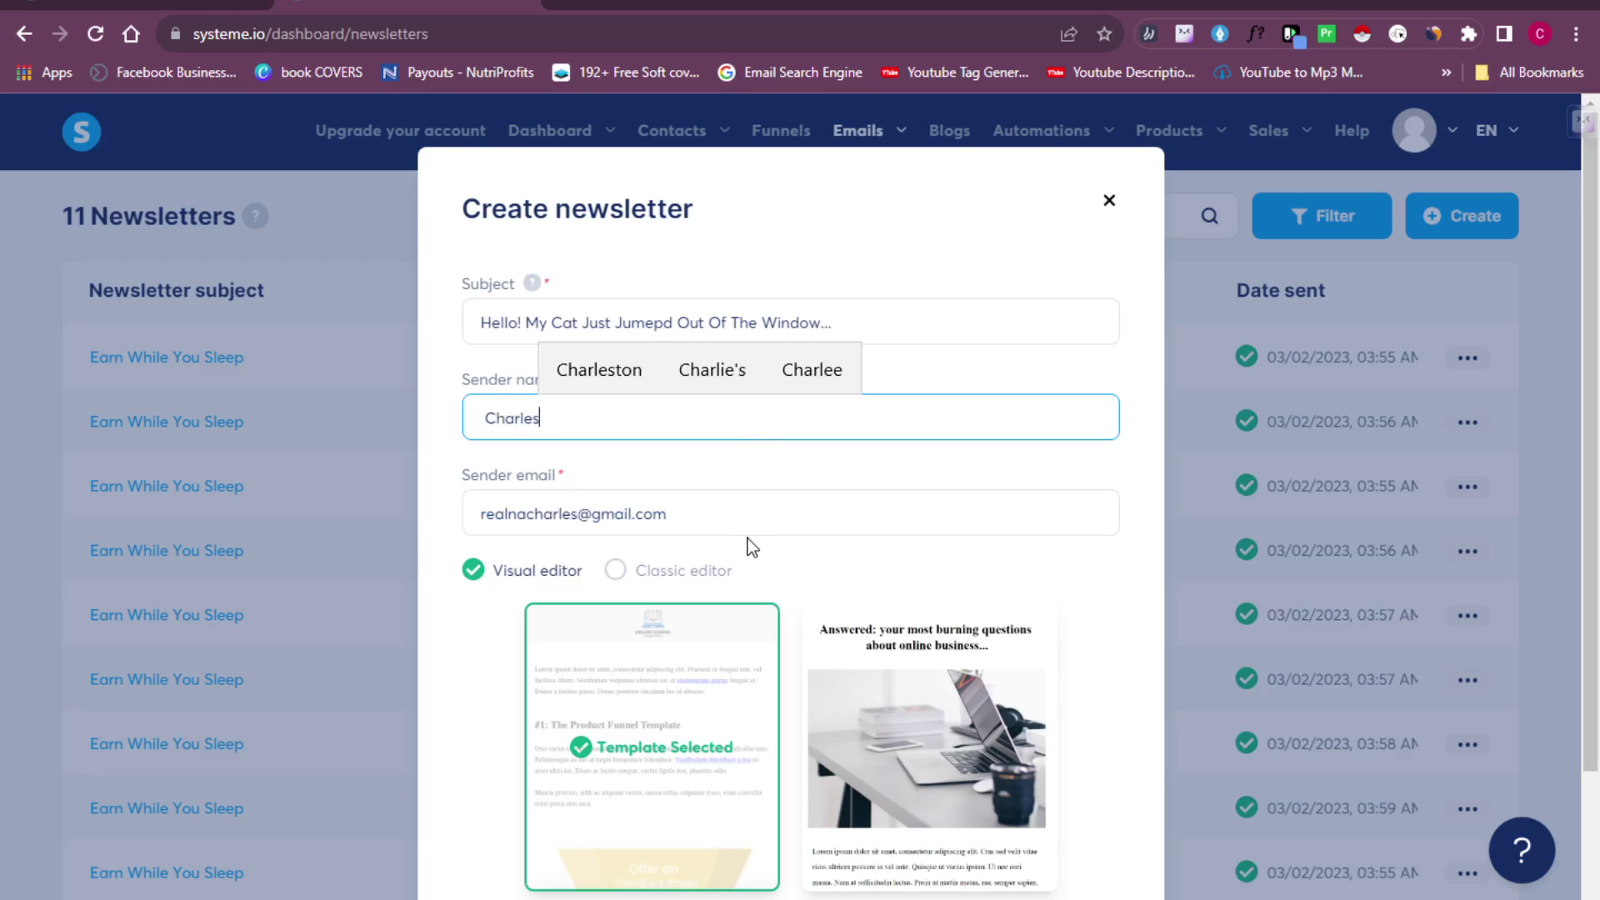
click(737, 522)
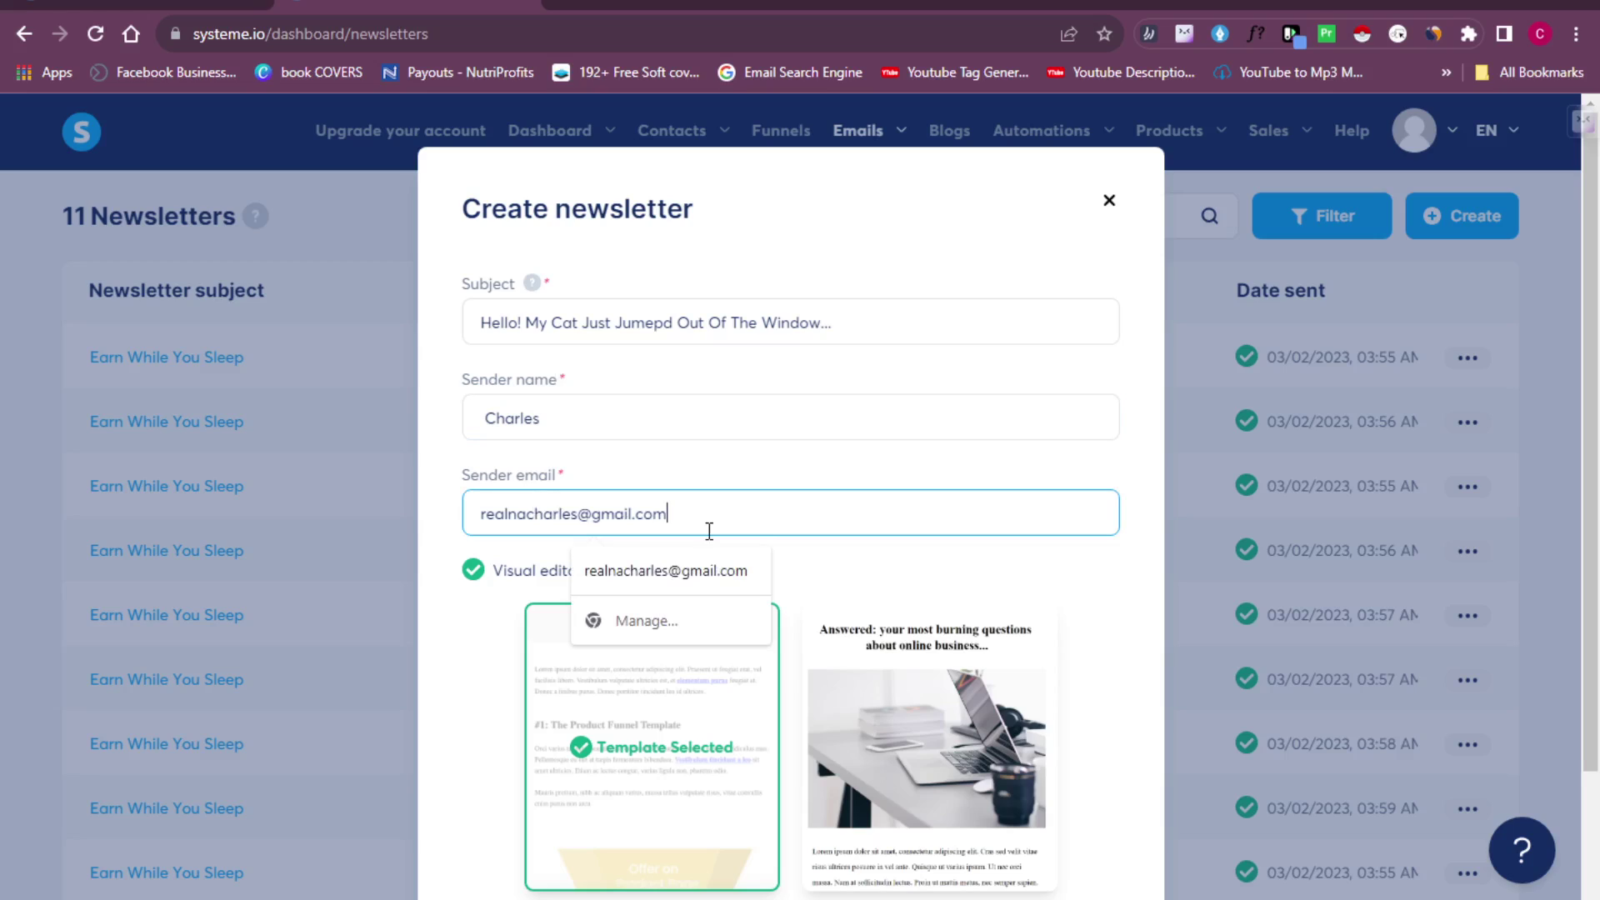
click(1057, 692)
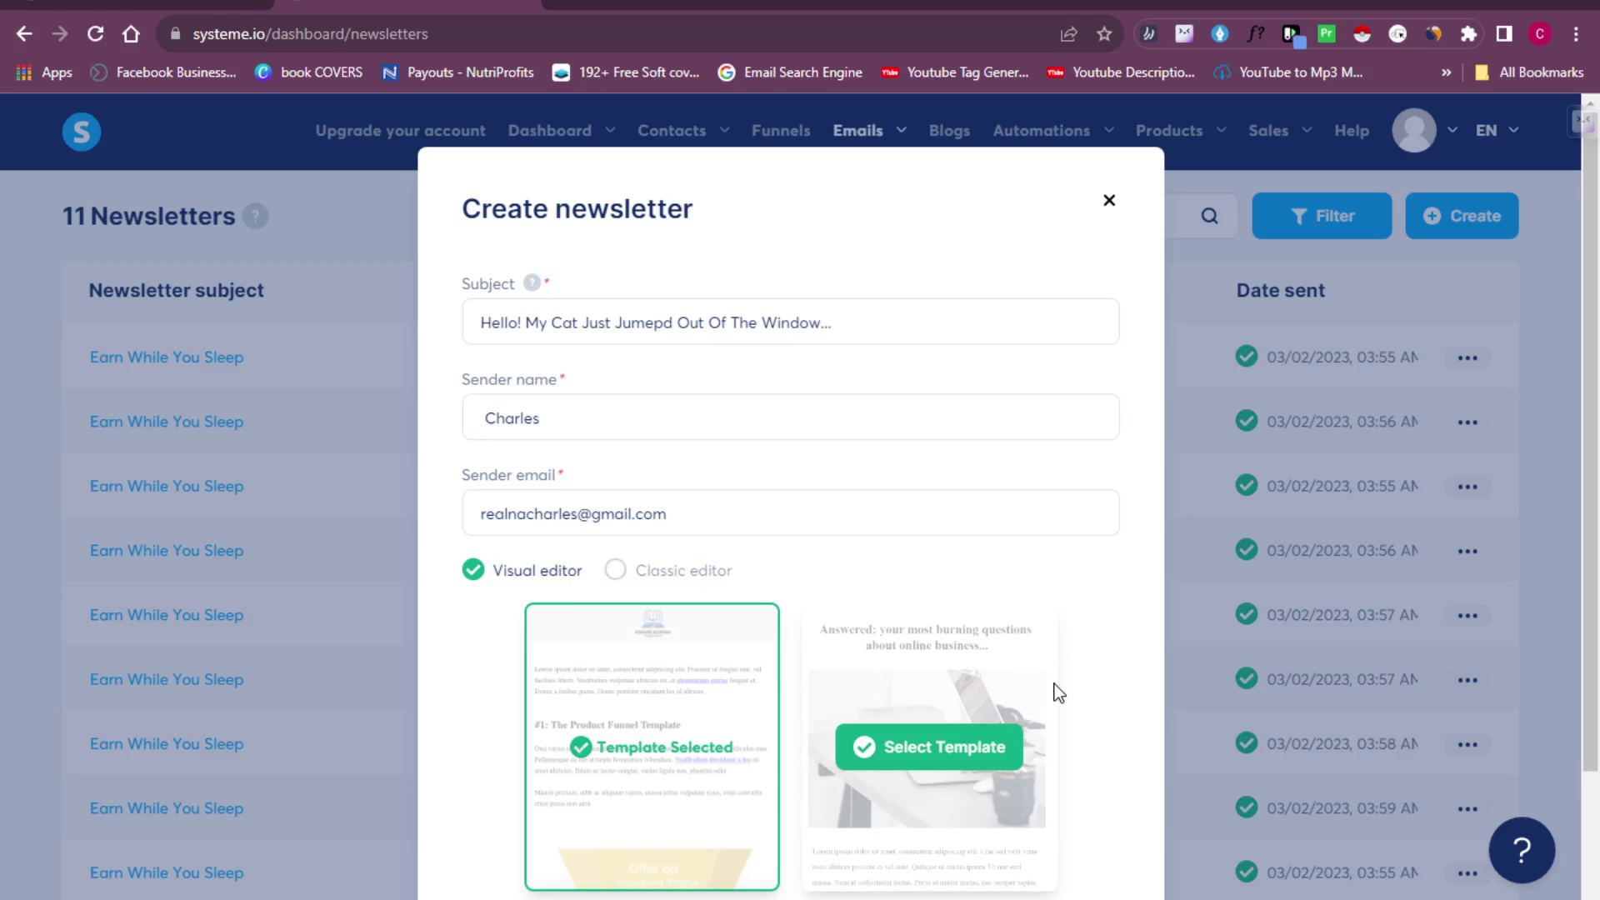
Step: Choose the Classic editor for the newsletter and save it
click(616, 572)
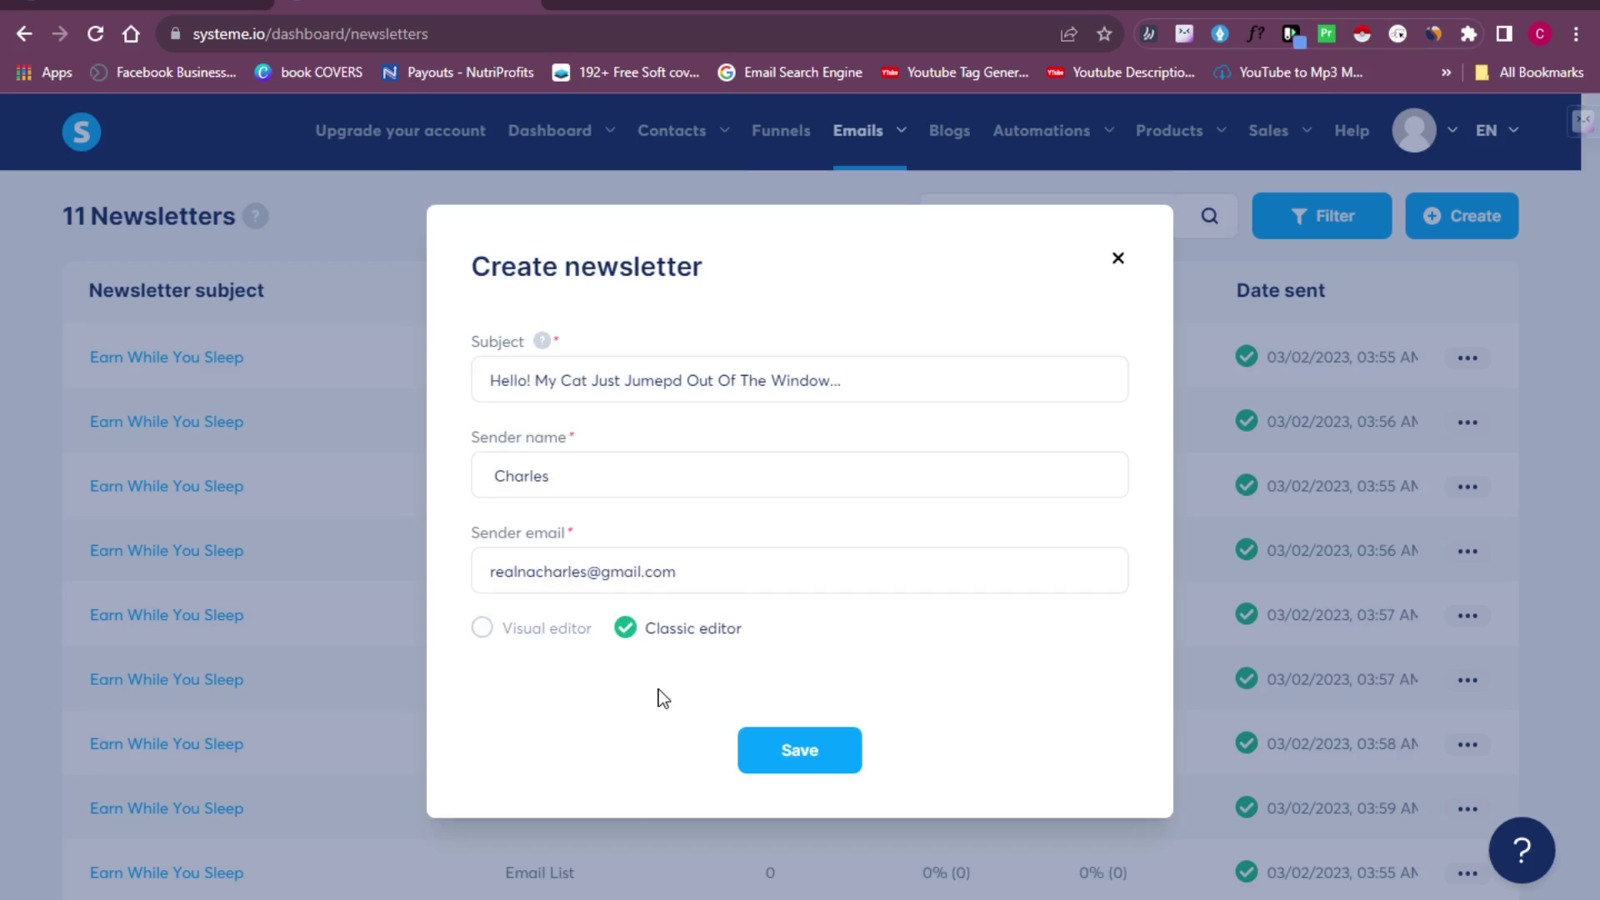
click(482, 630)
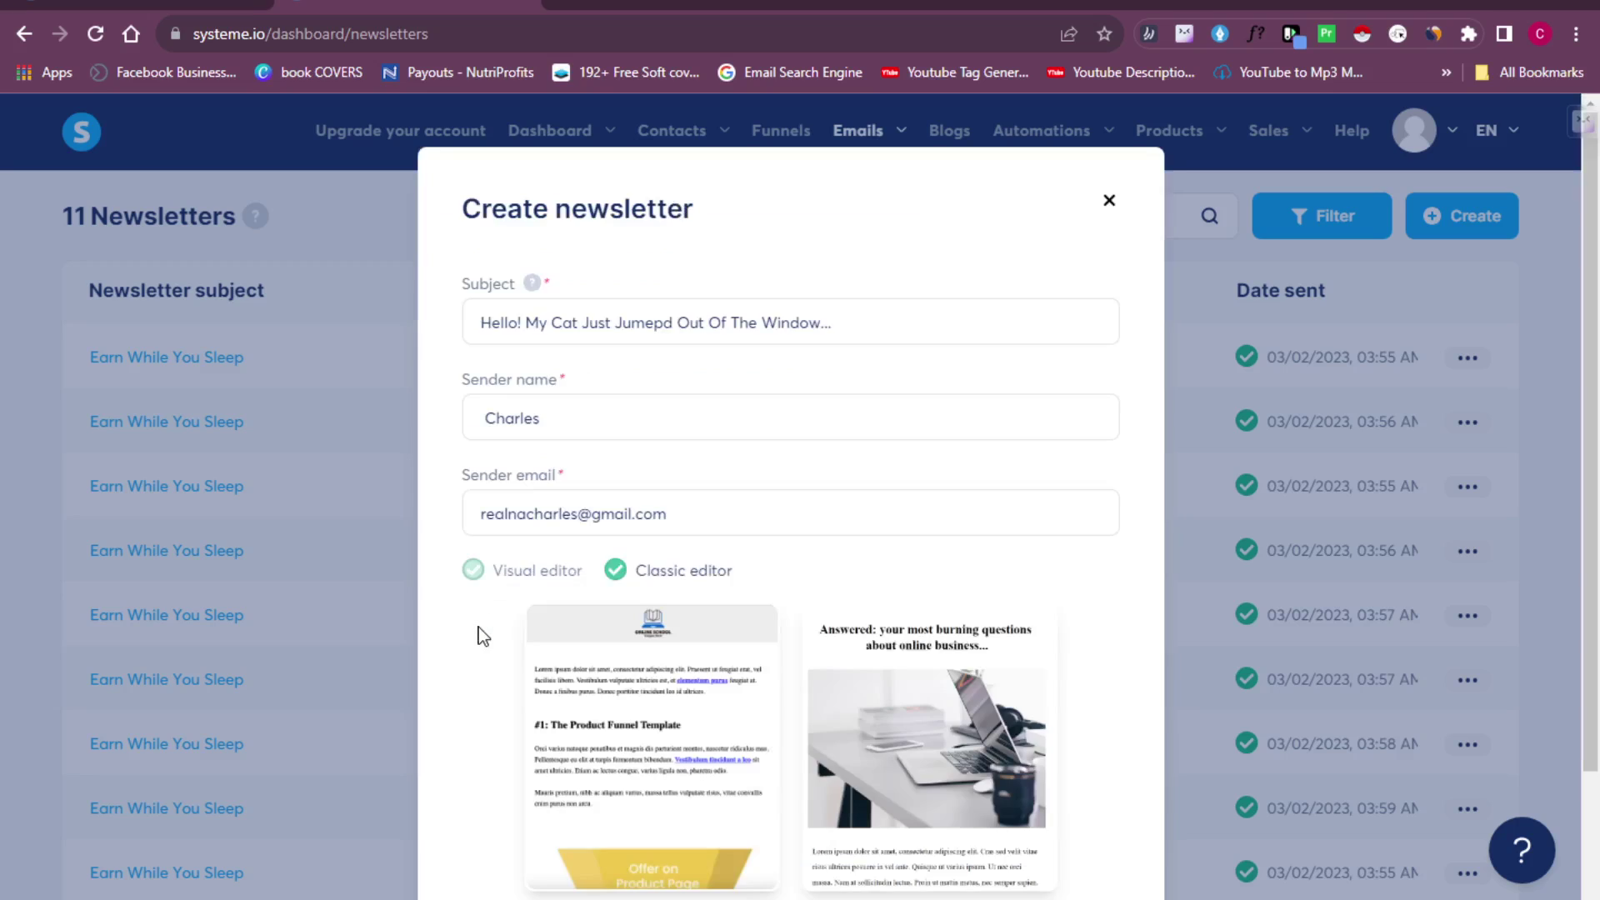
click(619, 572)
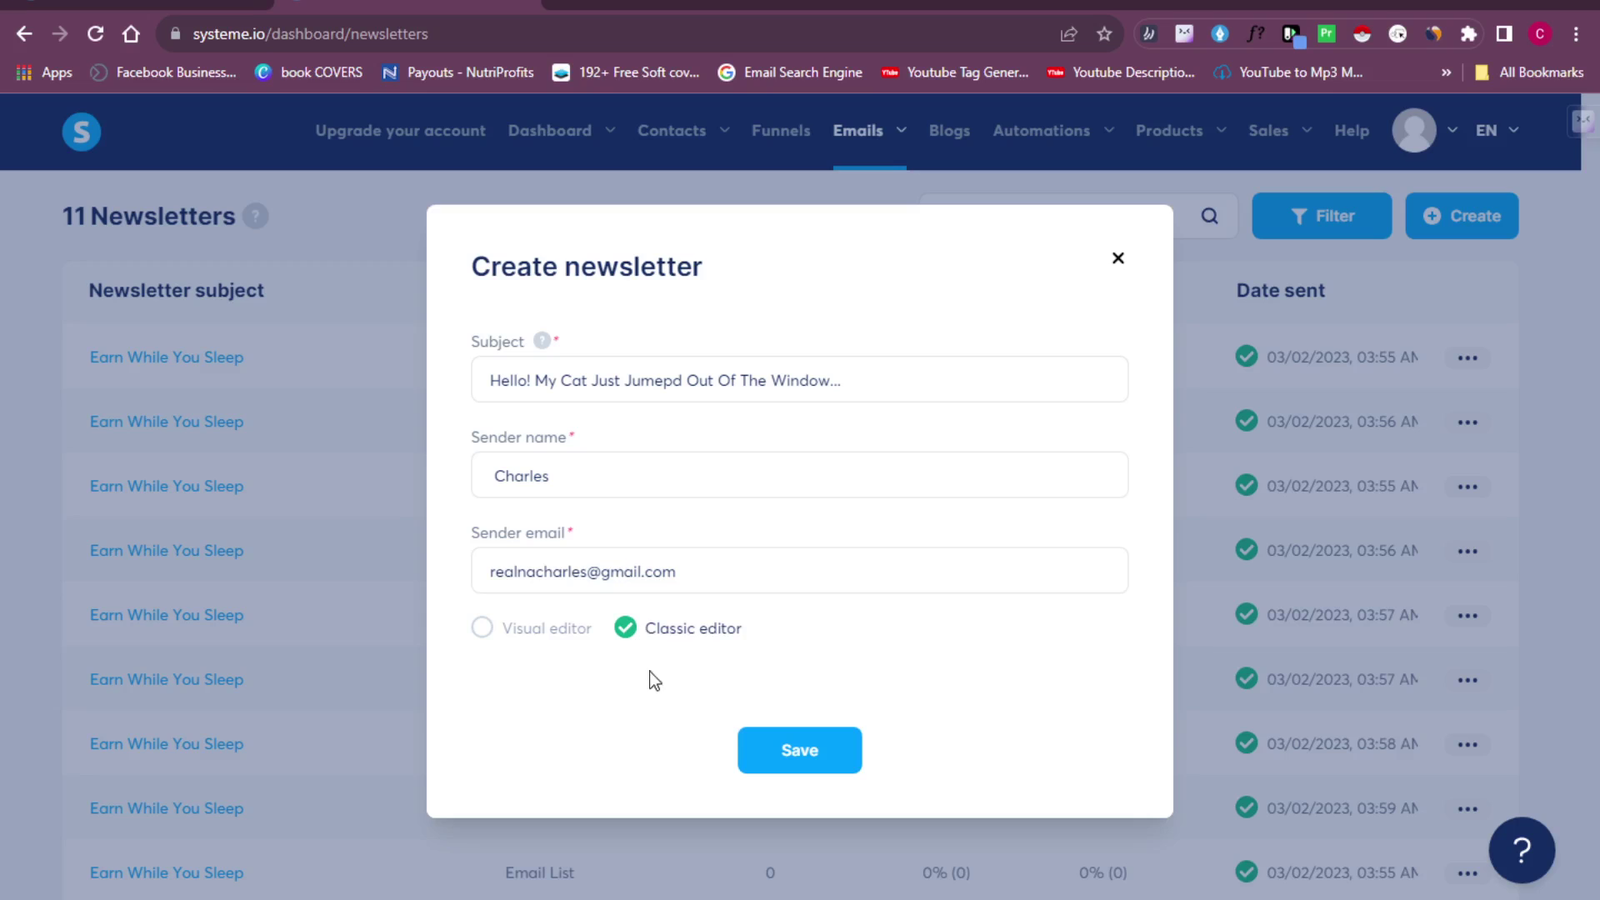
click(775, 761)
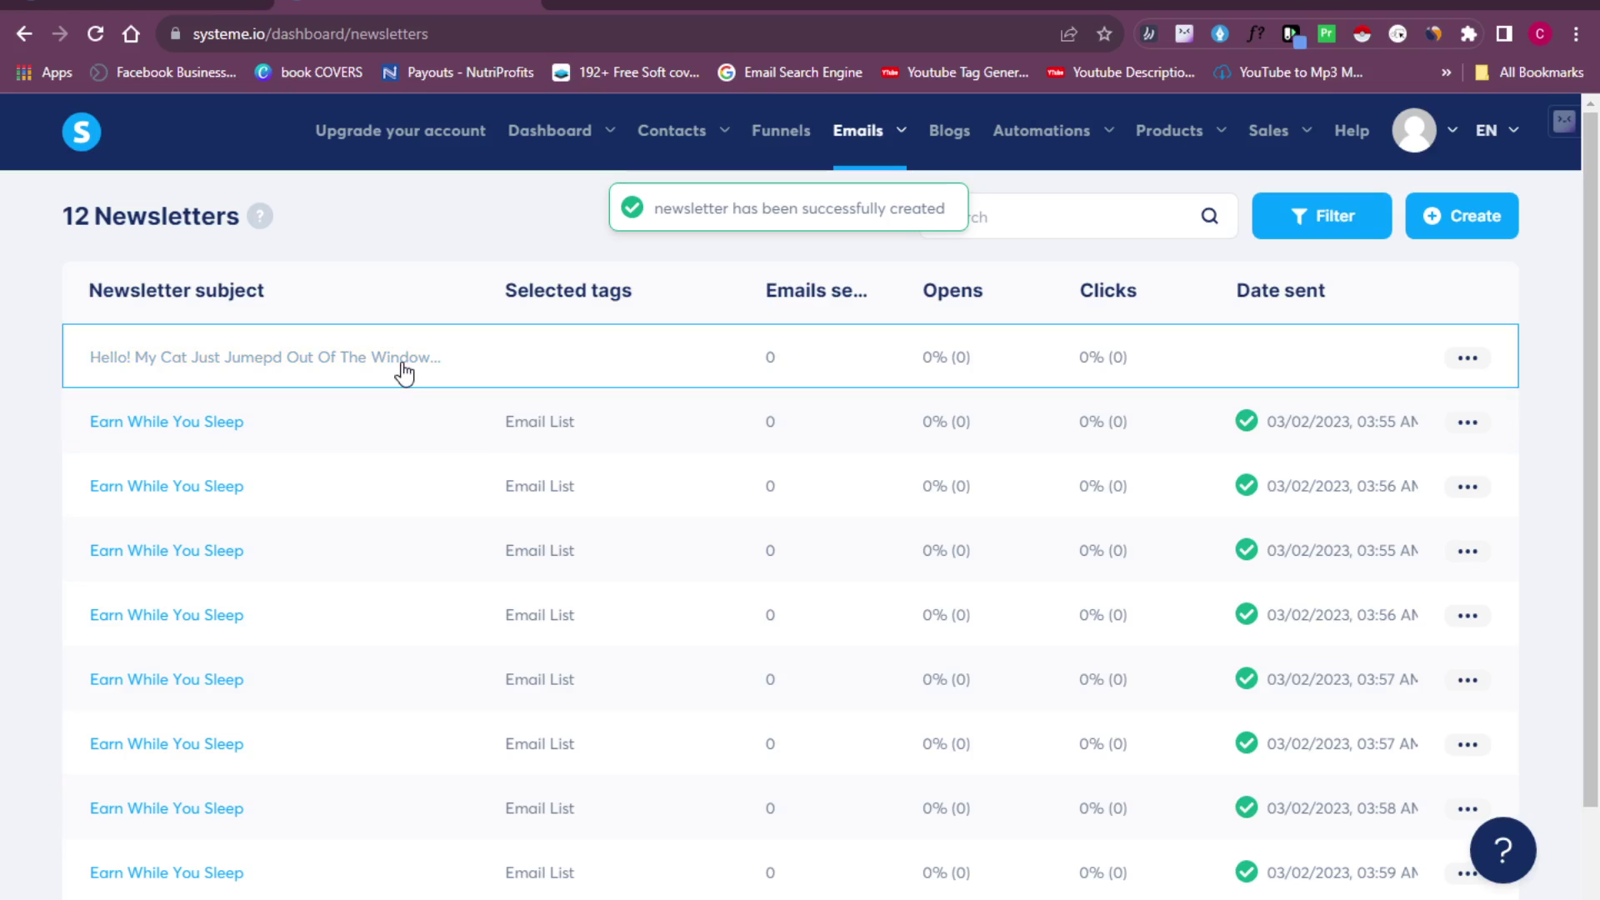
Step: Open the newsletter "Hello! My Cat Just Jumepd Out Of The Window..." and begin its body with "Hello"
click(404, 374)
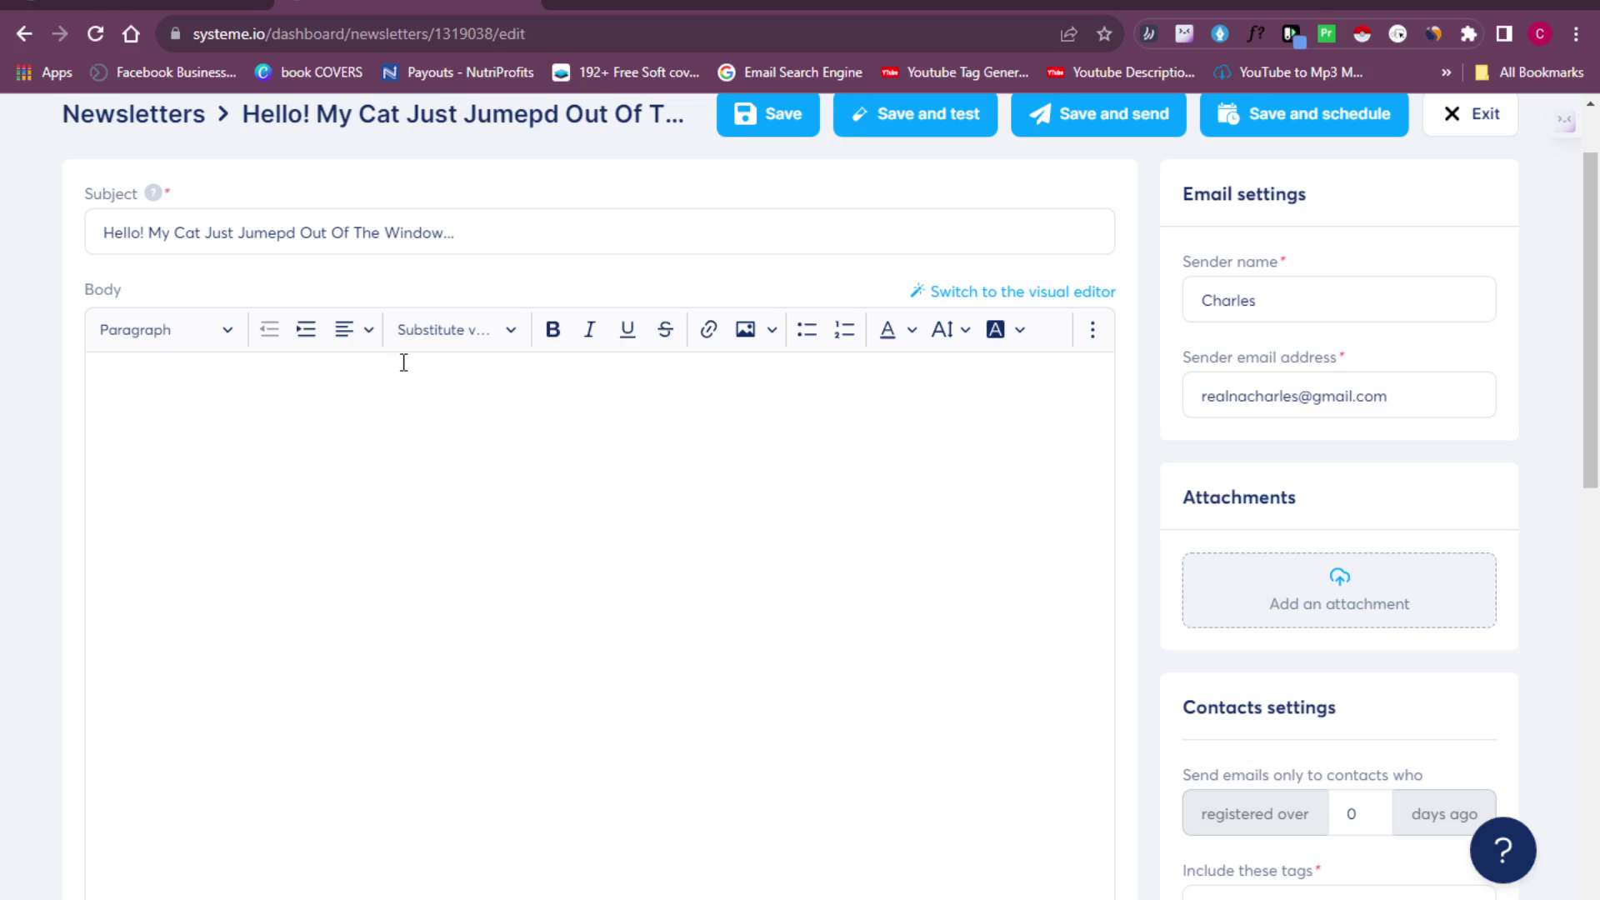
click(349, 431)
text(Hello )
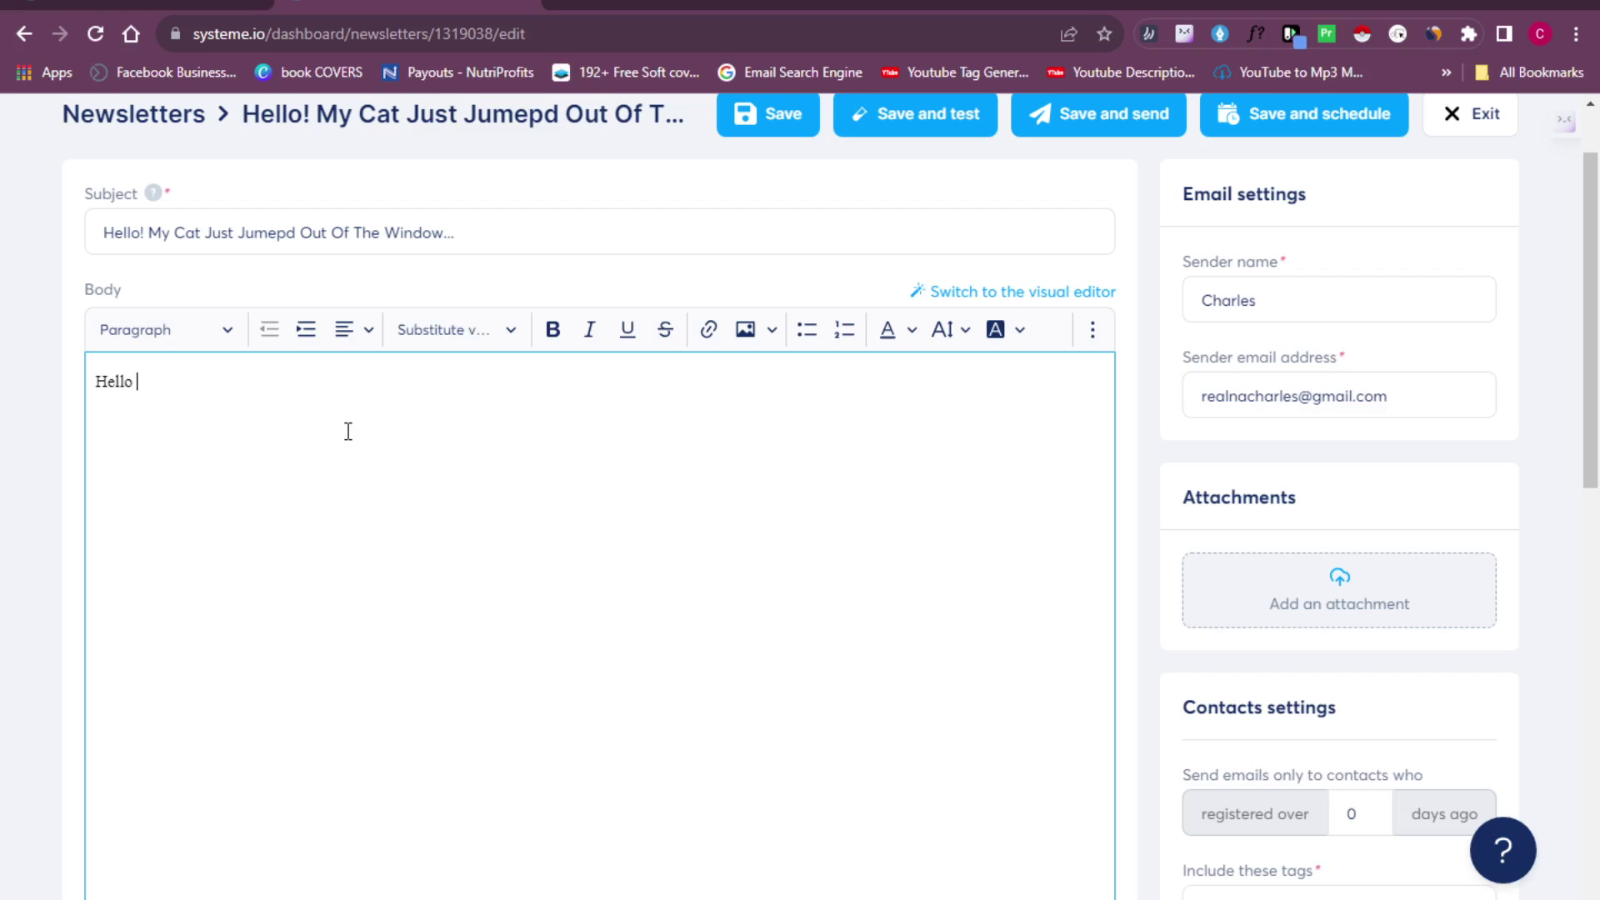
text(The)
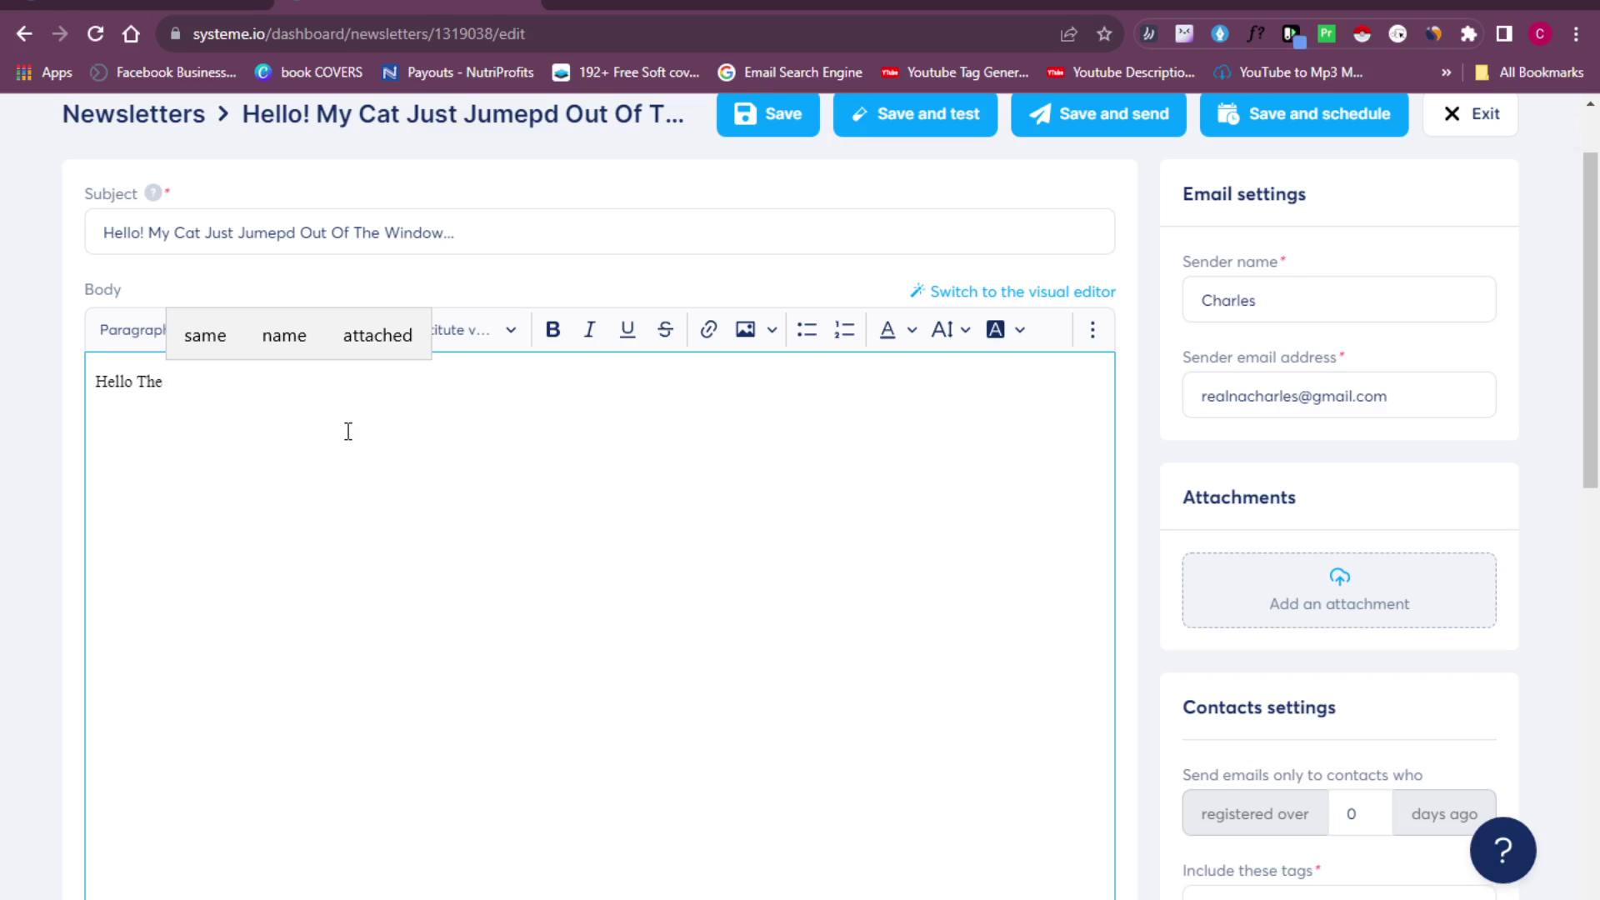
key(BackSpace)
key(BackSpace)
key(BackSpace)
key(BackSpace)
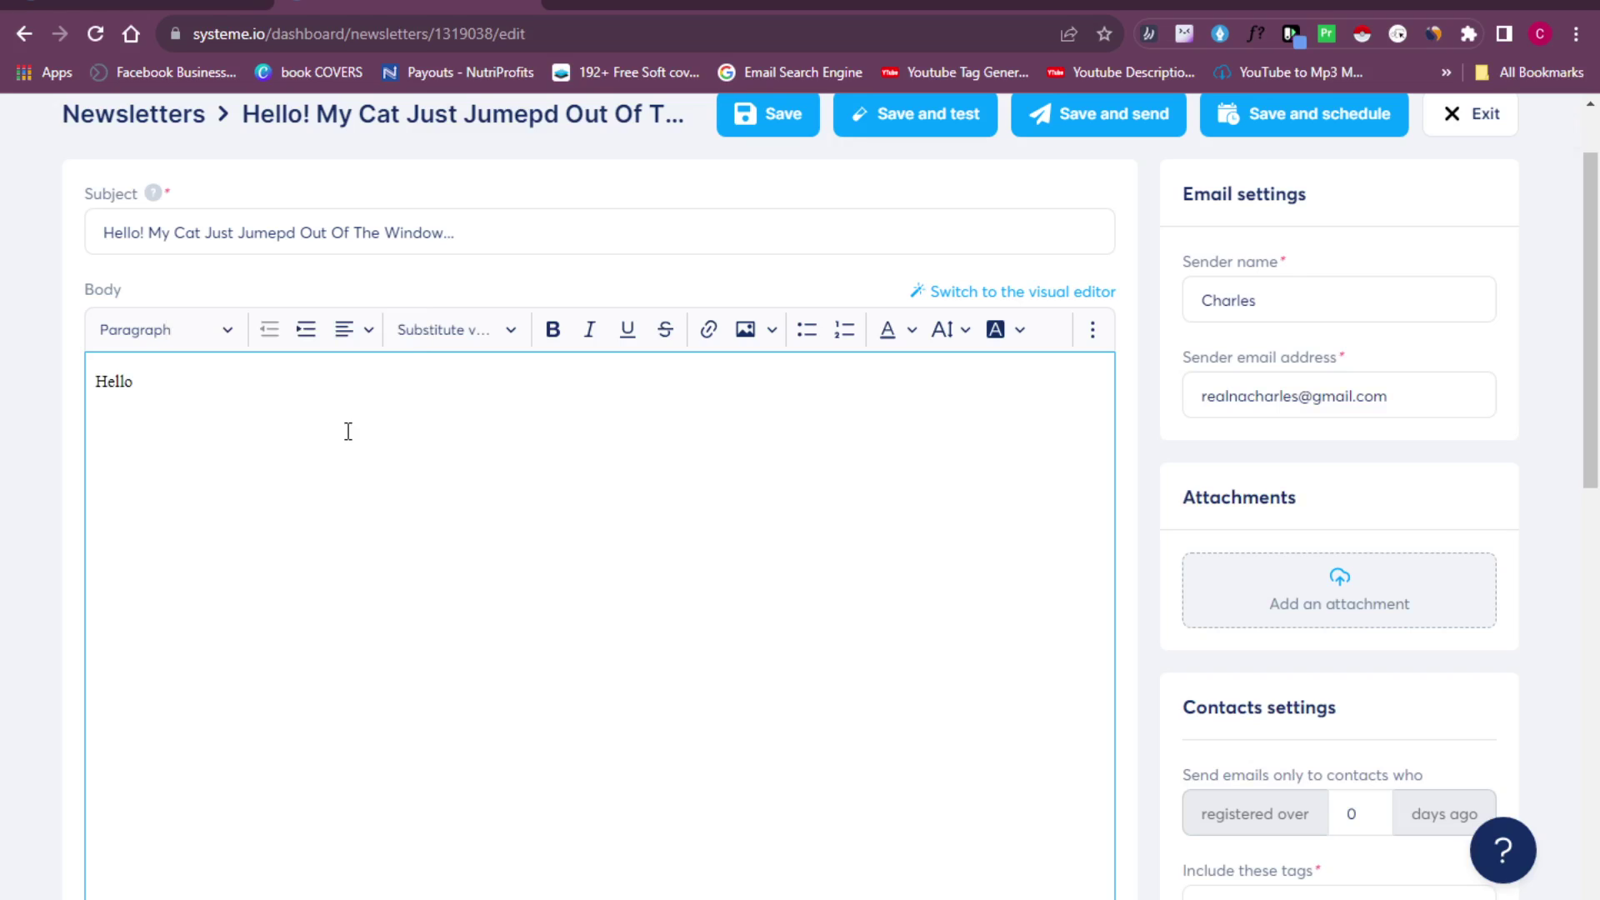
Step: Complete the newsletter's body line so it reads "Hello, Just Checking Up You!"
text(, Just C)
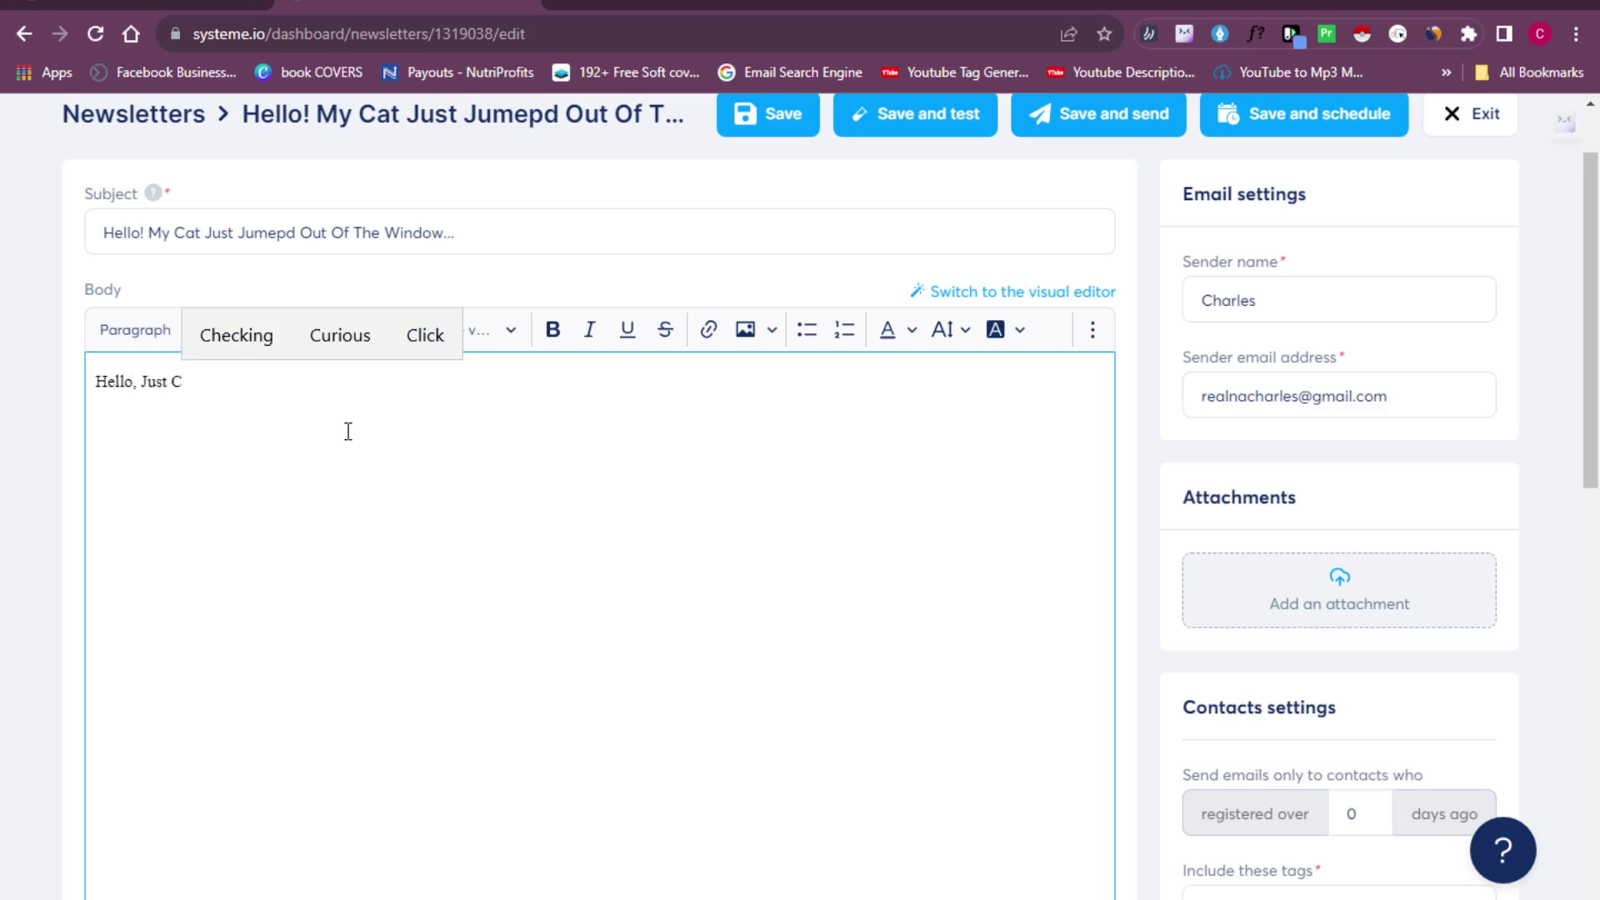
text(hecking)
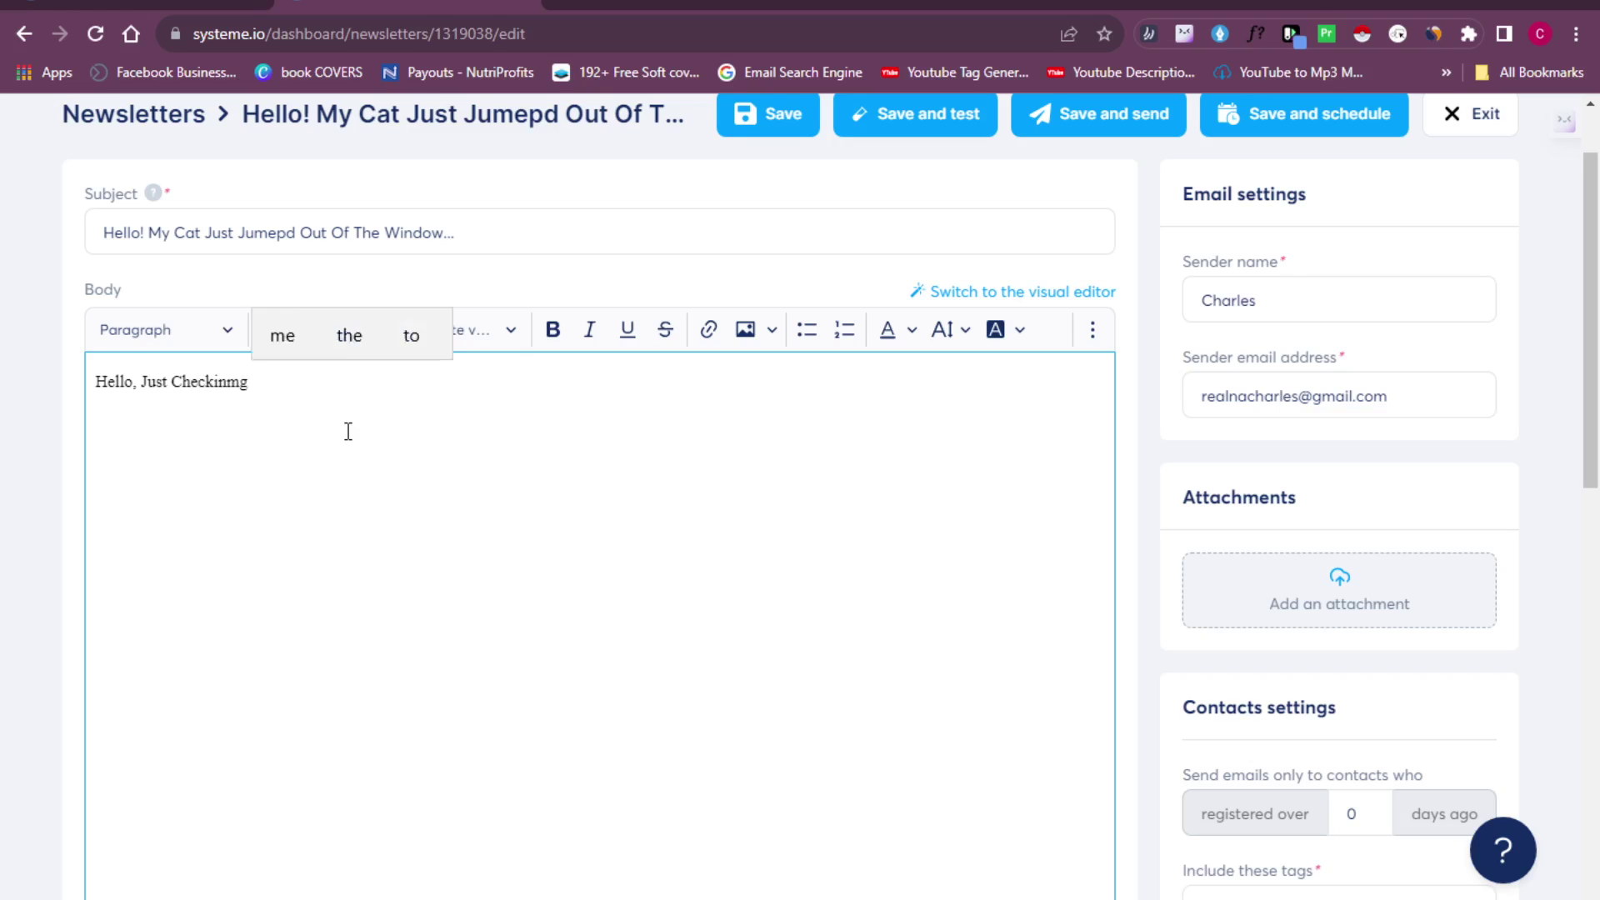
key(BackSpace)
key(BackSpace)
text(ng )
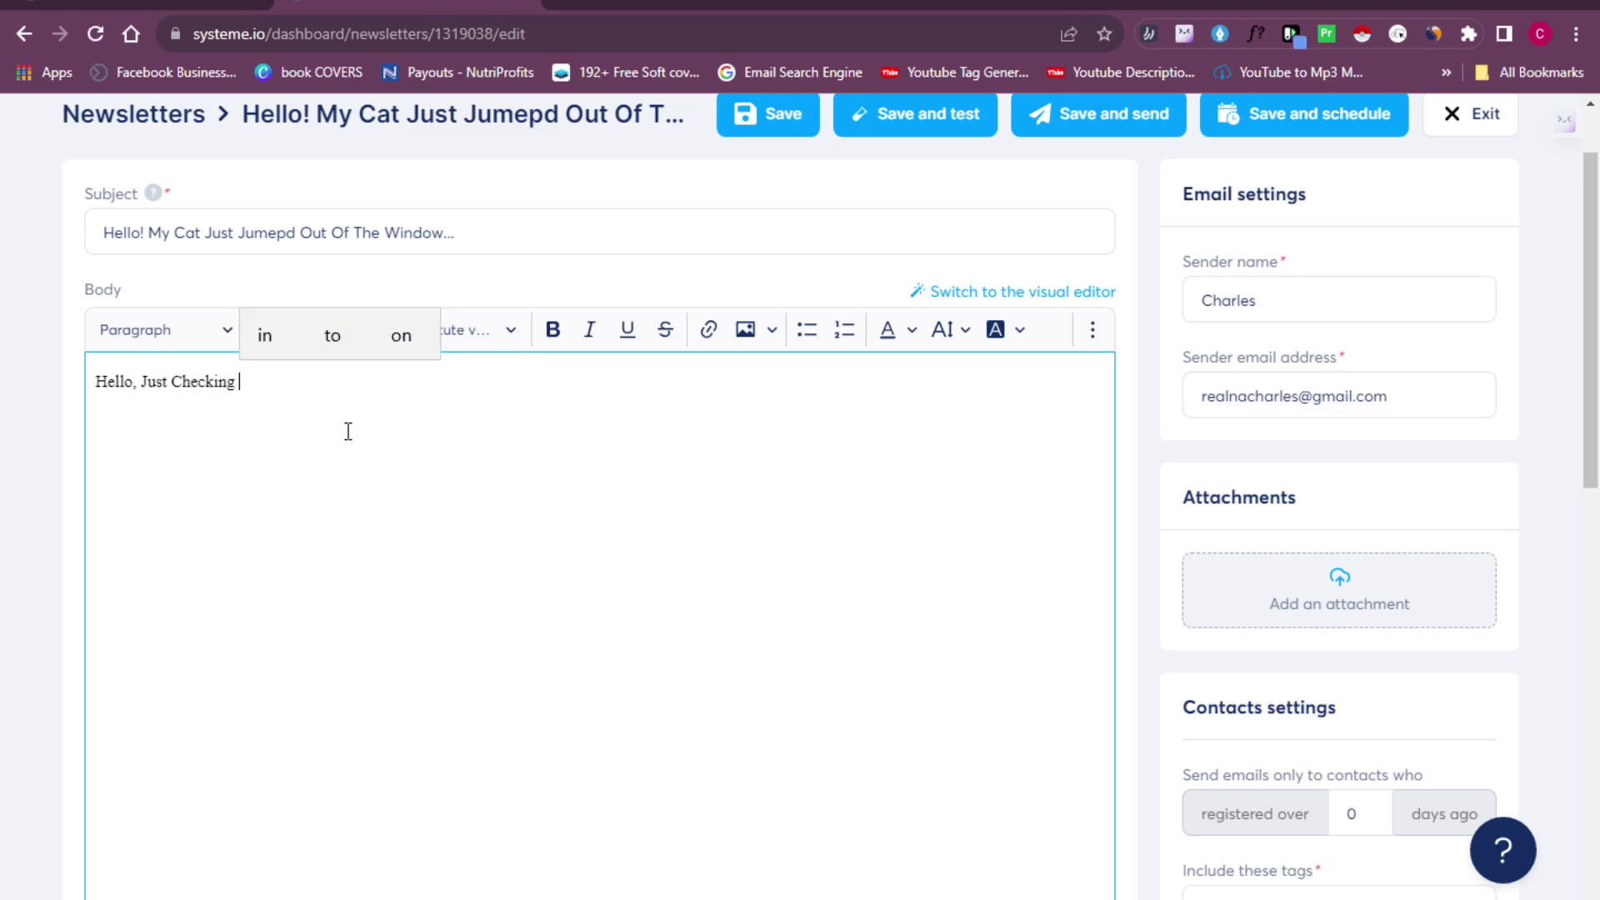
text(Up You)
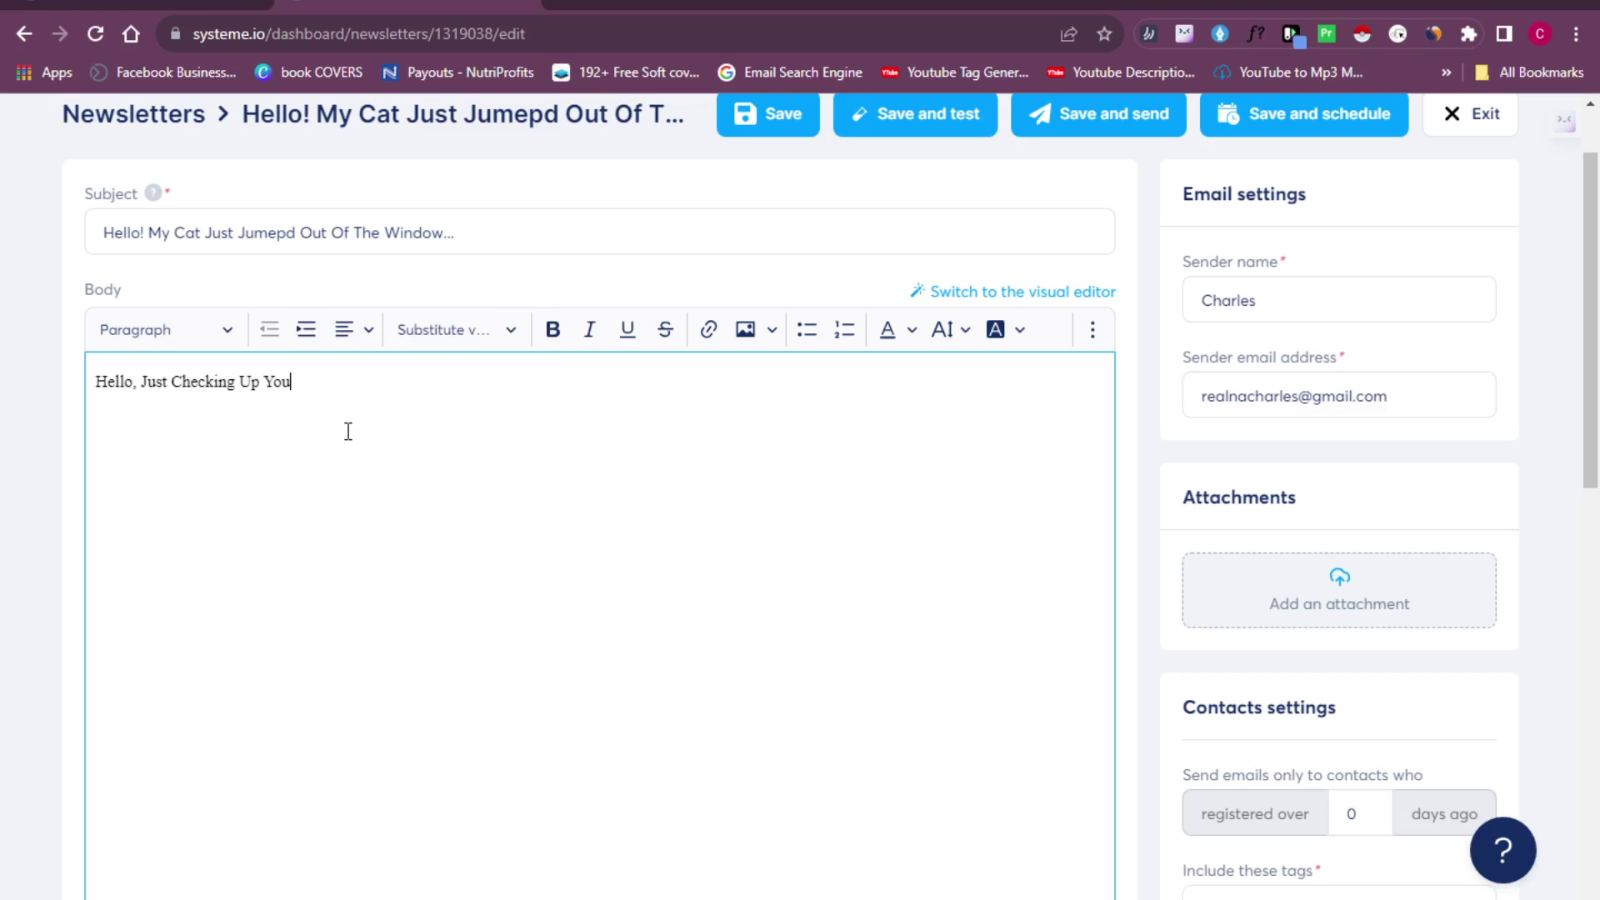
text(!)
scroll(1593, 416, up, 1)
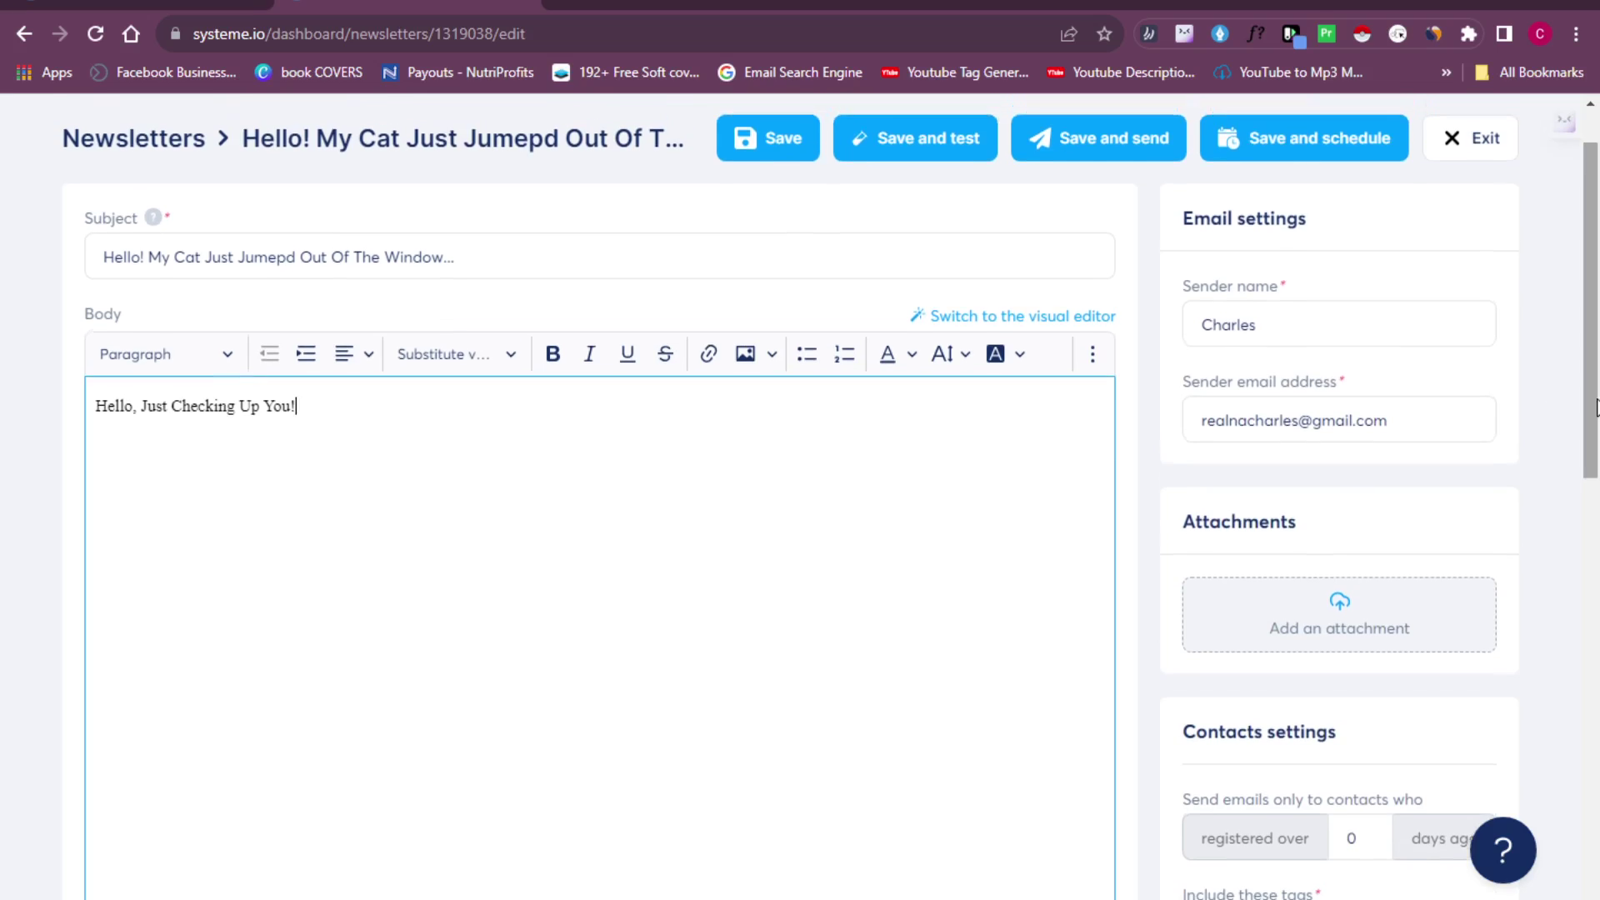
click(1363, 324)
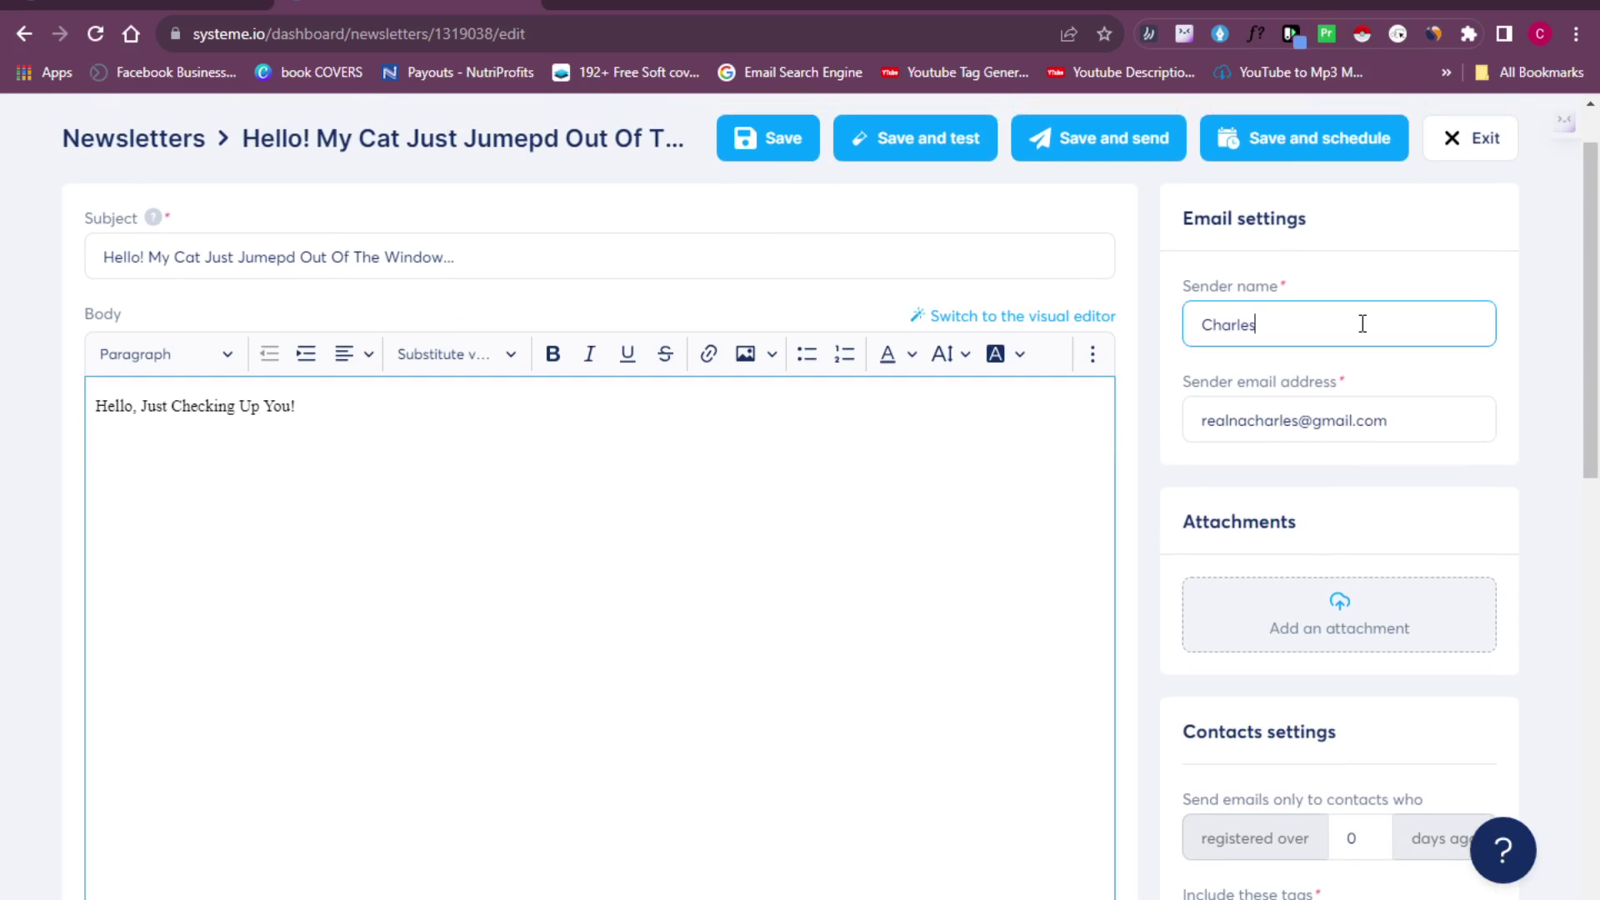
click(1430, 413)
click(1557, 489)
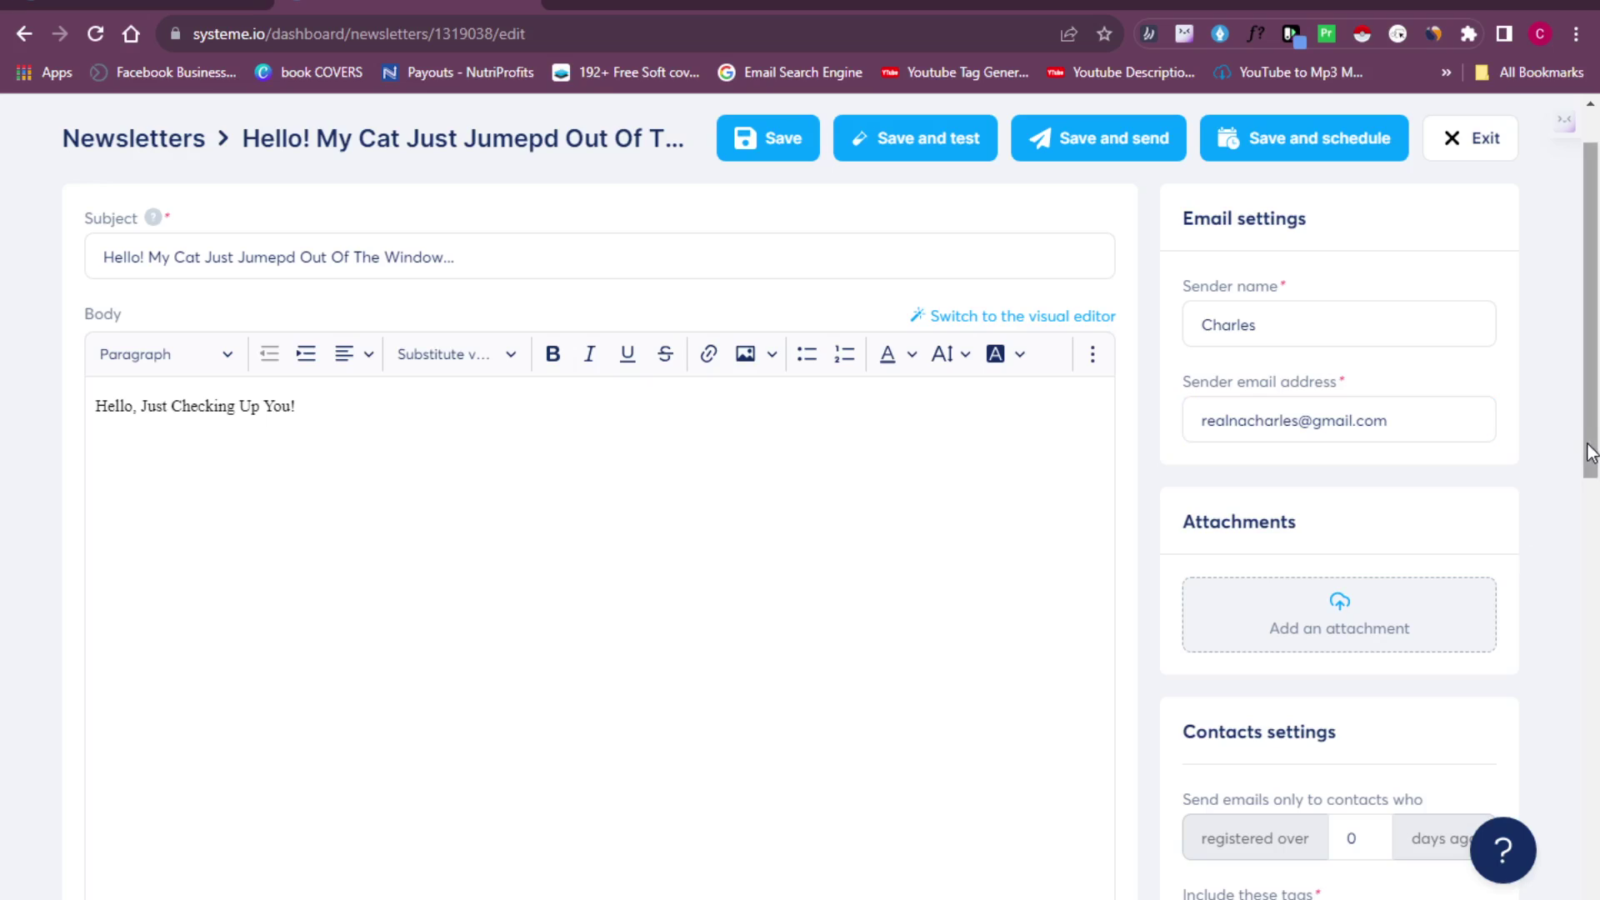
Step: Add the "Email List" tag to the included tags in the newsletter's contacts settings
drag(1585, 449, 1593, 504)
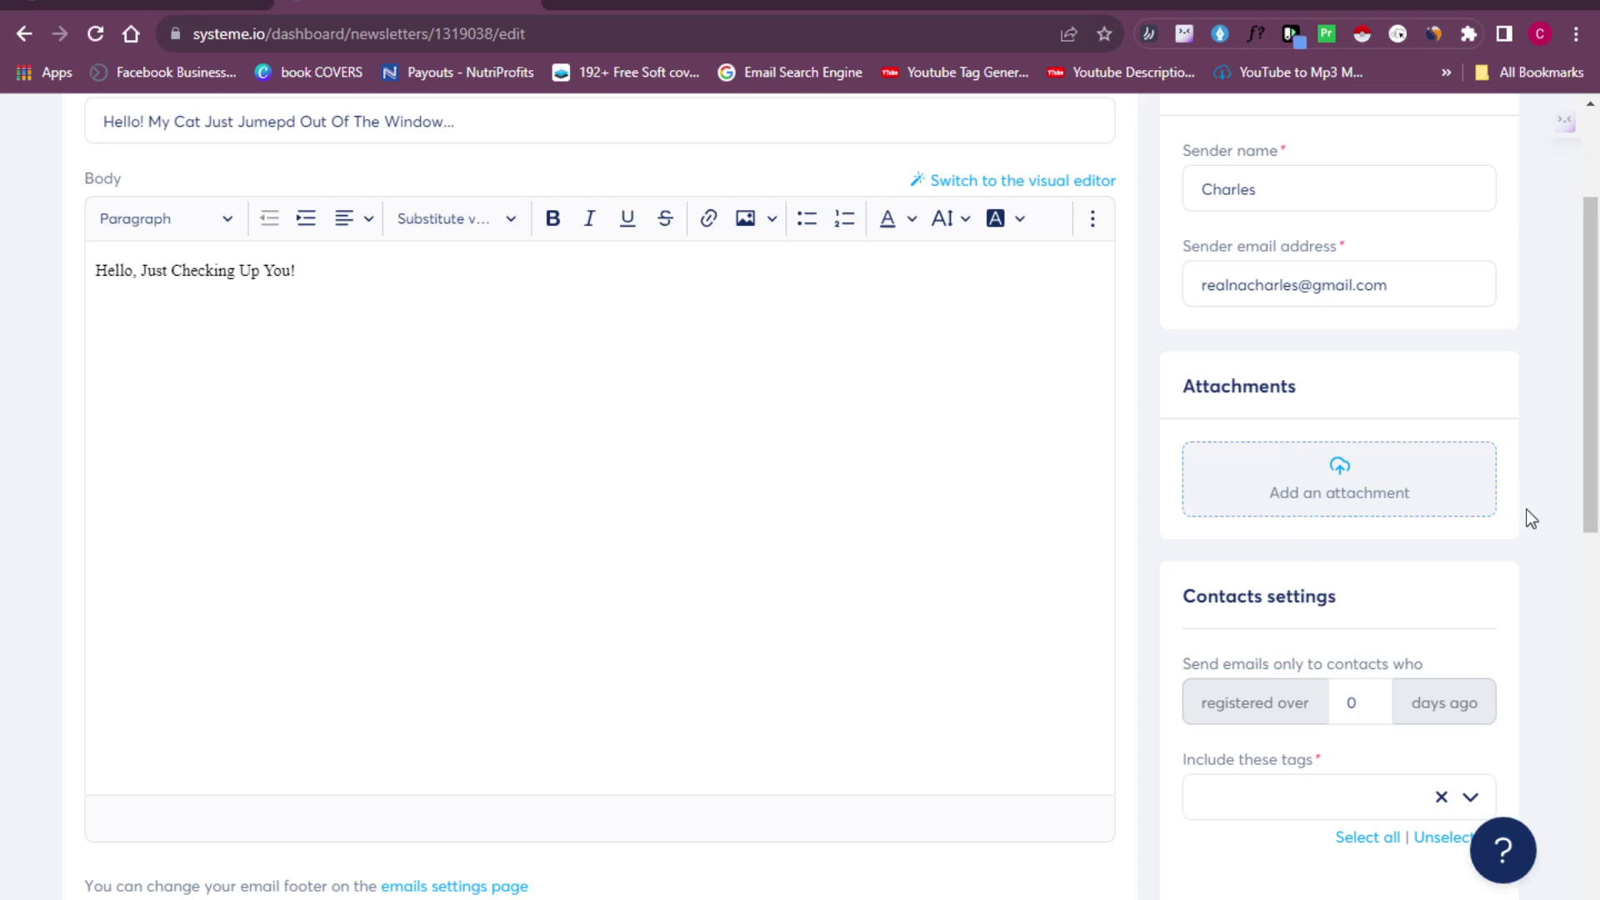
drag(1591, 507, 1596, 629)
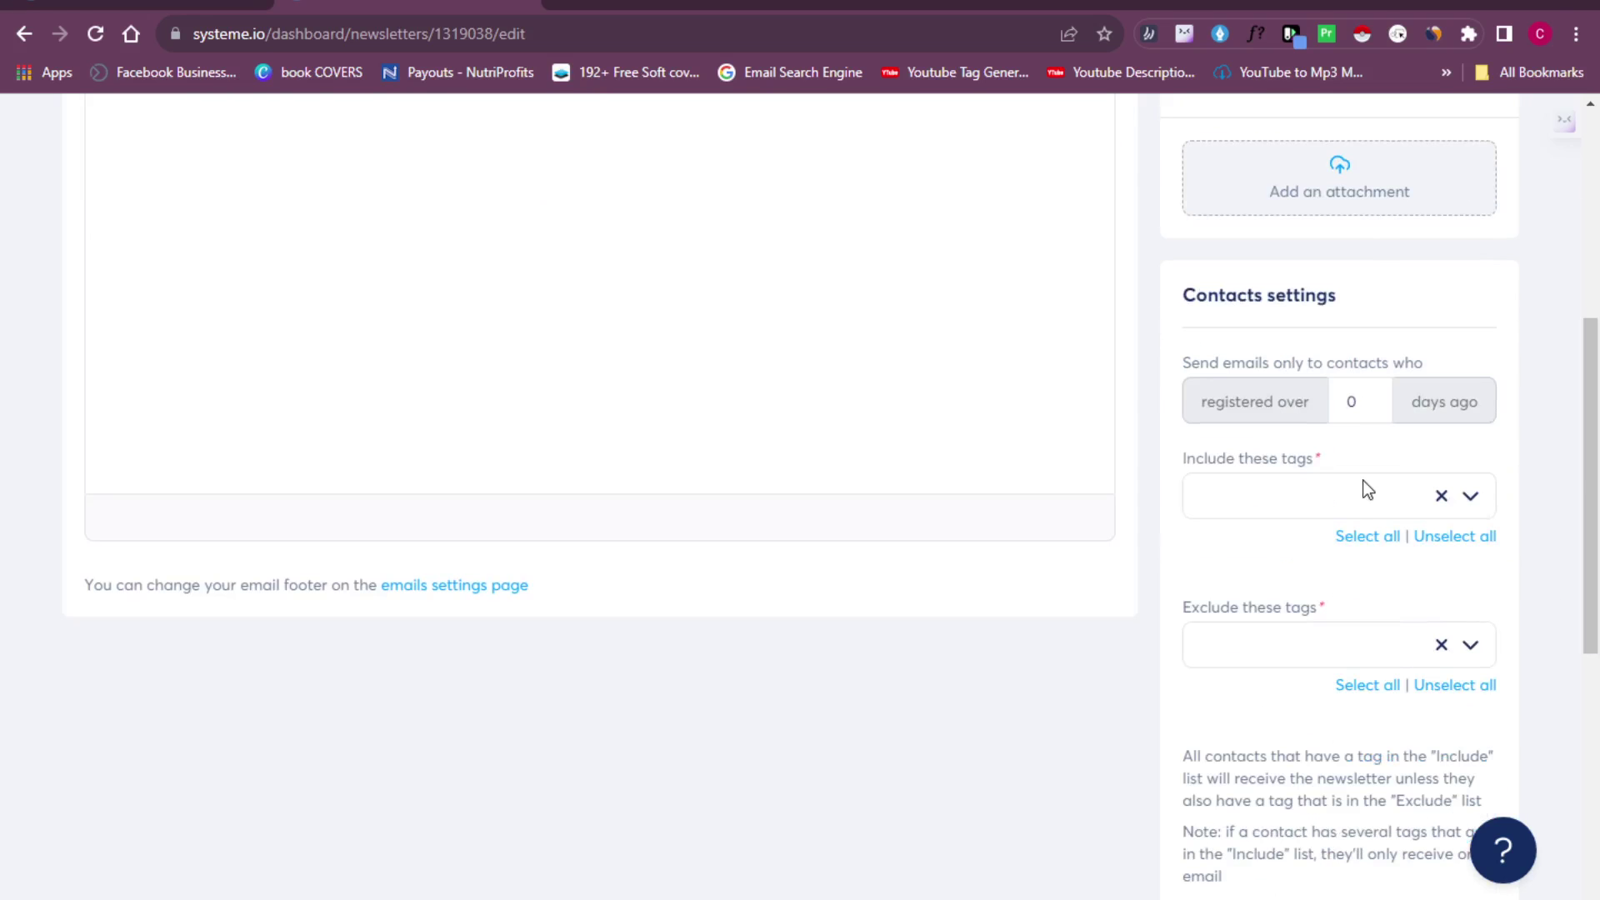
drag(1192, 298, 1360, 311)
click(1363, 312)
click(1471, 498)
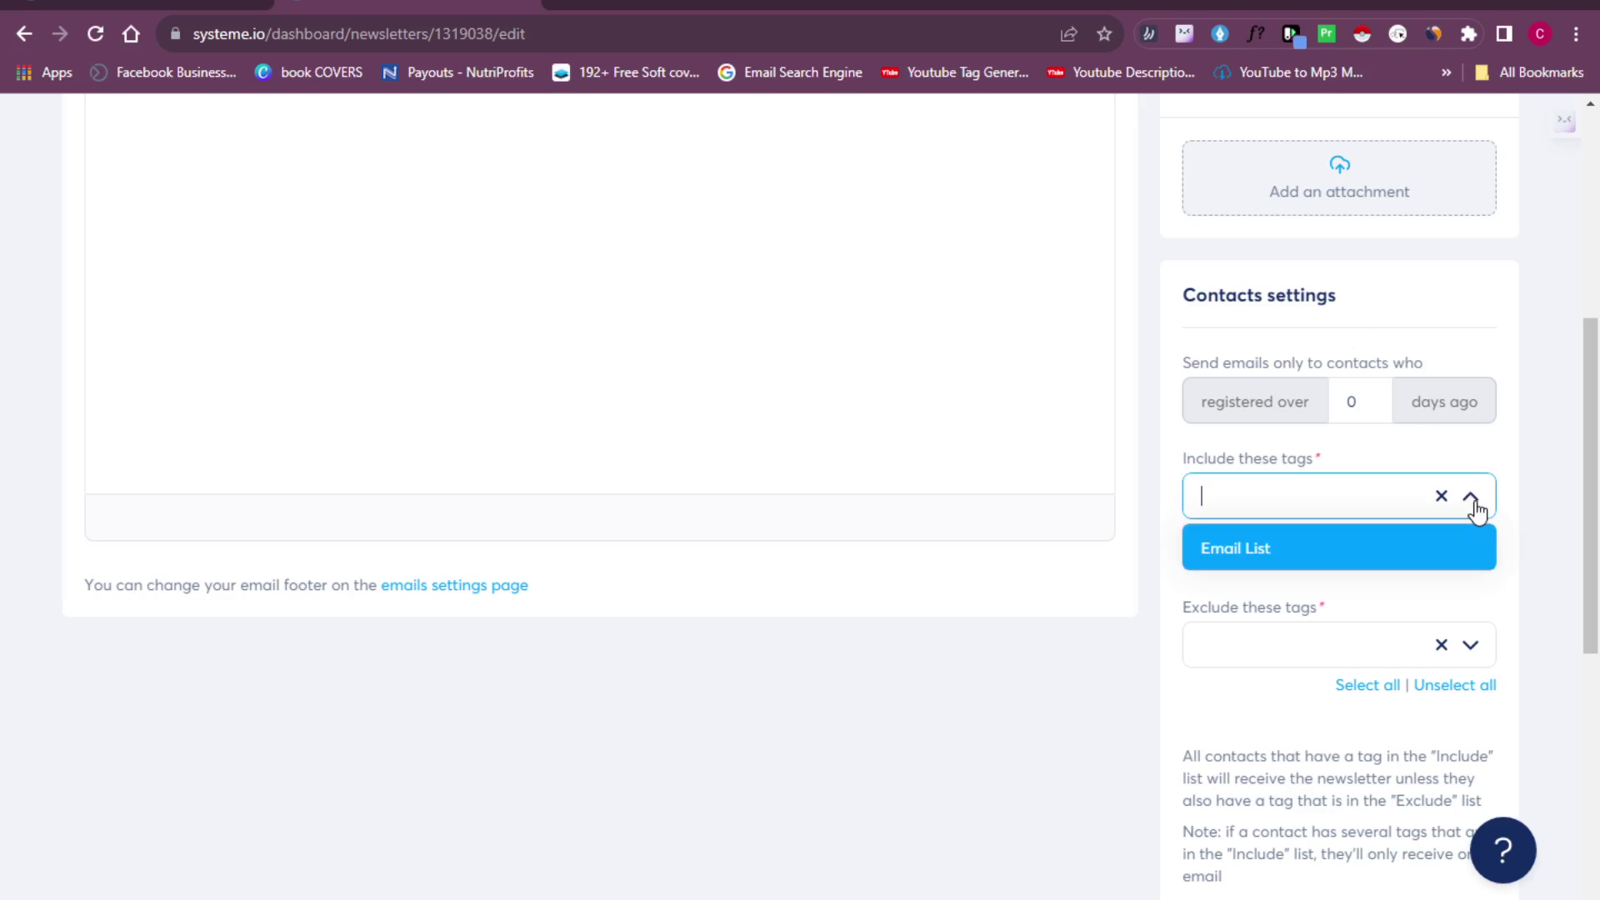
click(1418, 549)
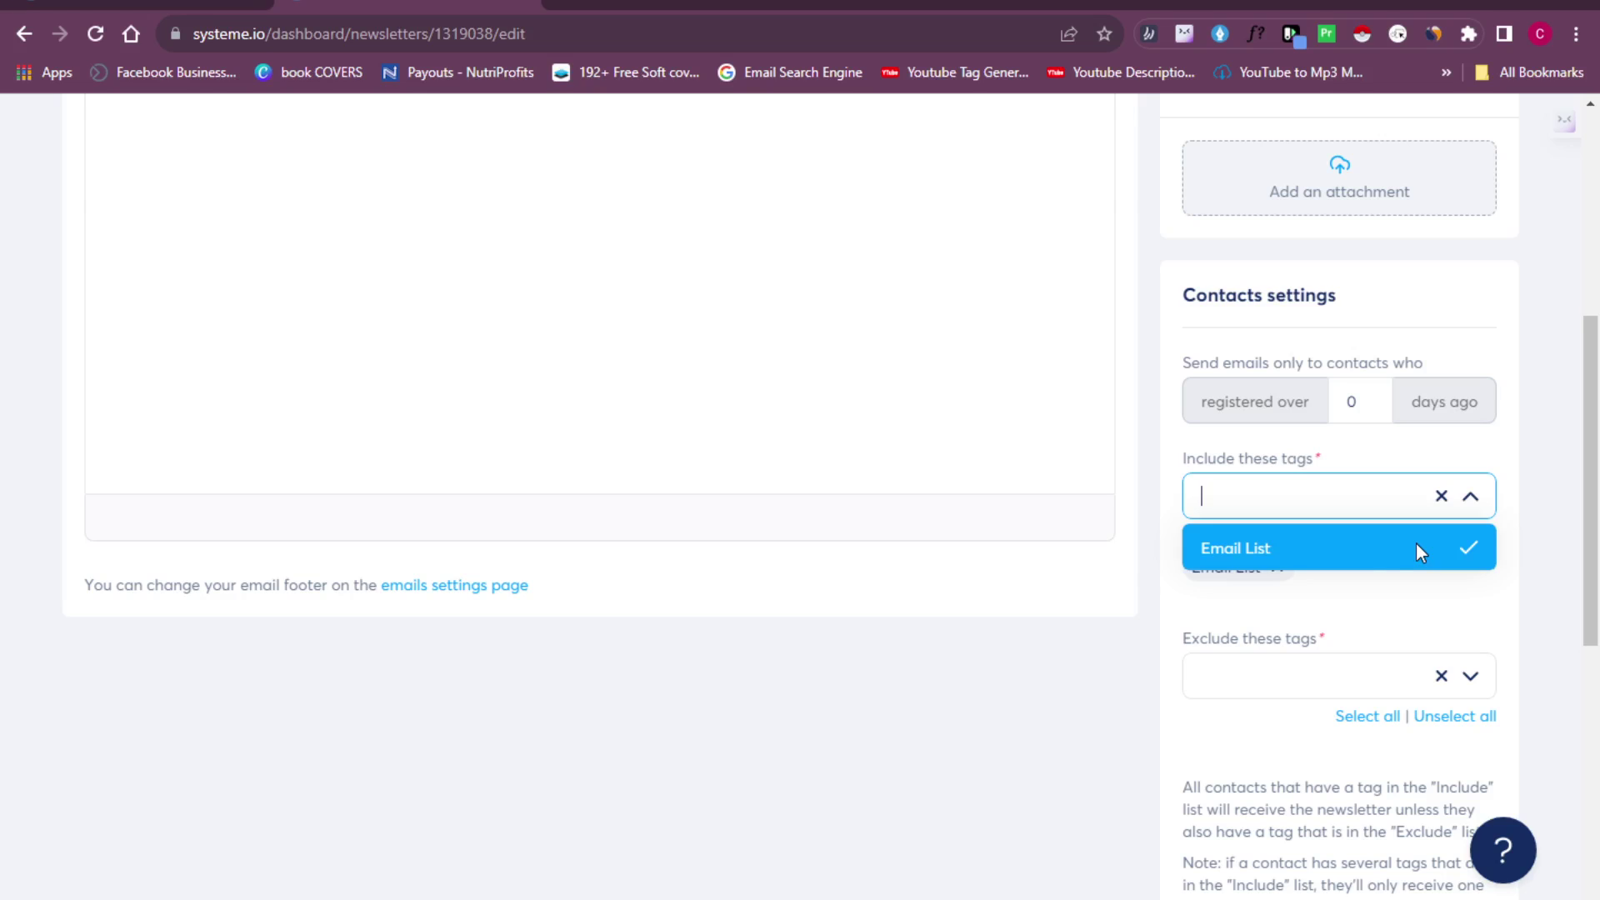
click(1369, 565)
click(1369, 567)
click(1555, 589)
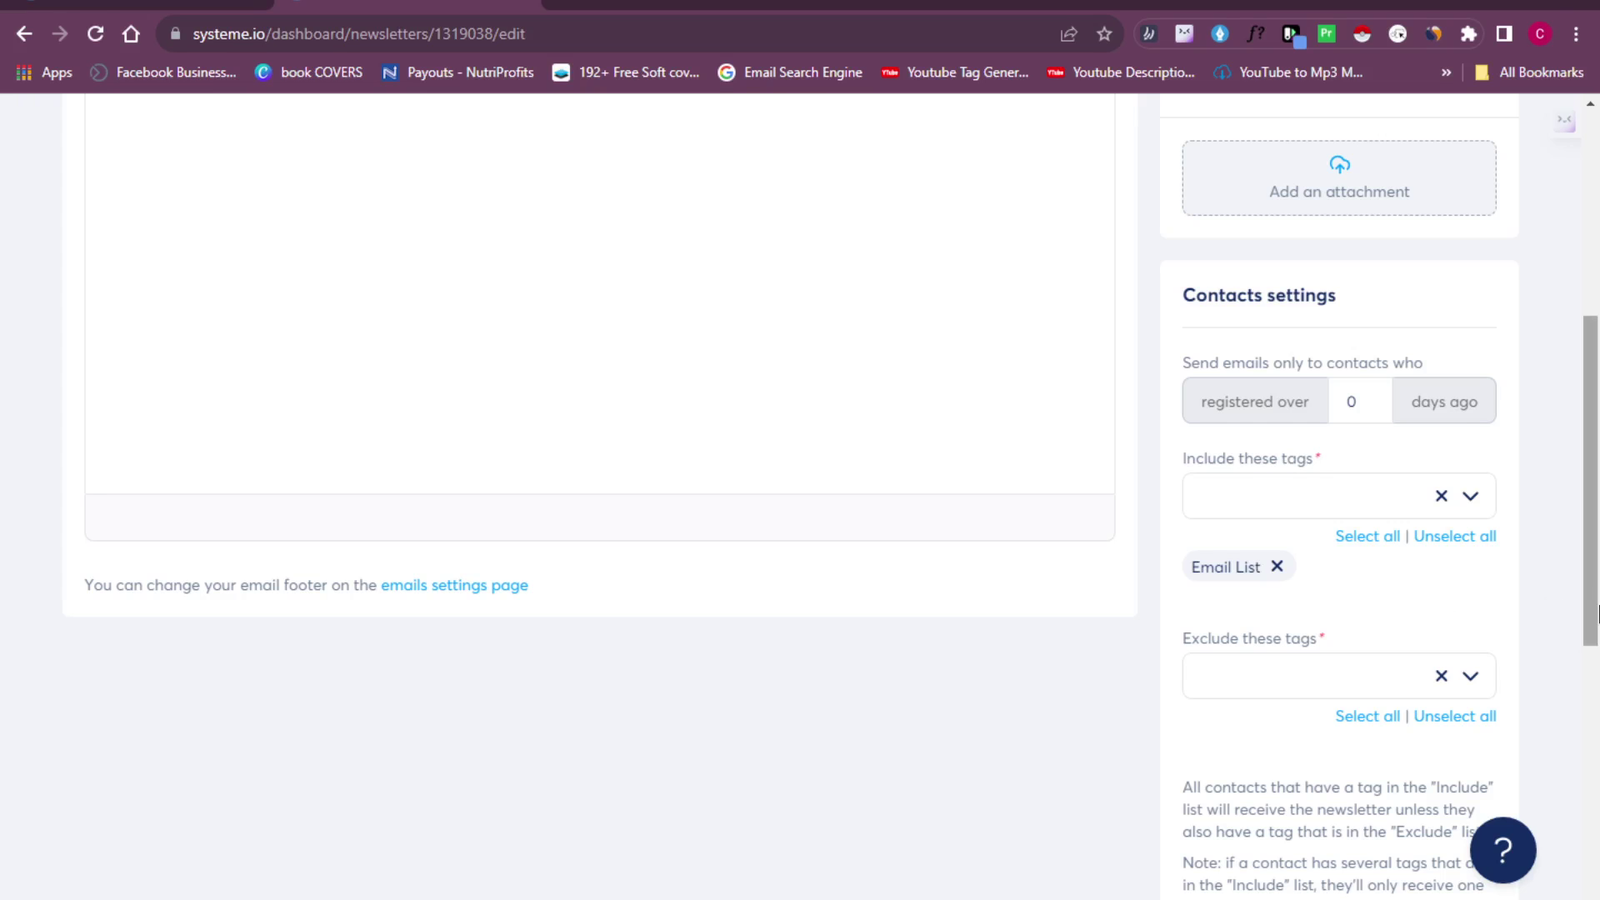
Step: Save the newsletter with its body text and contacts settings
drag(1591, 619, 1597, 885)
drag(1595, 810, 1597, 344)
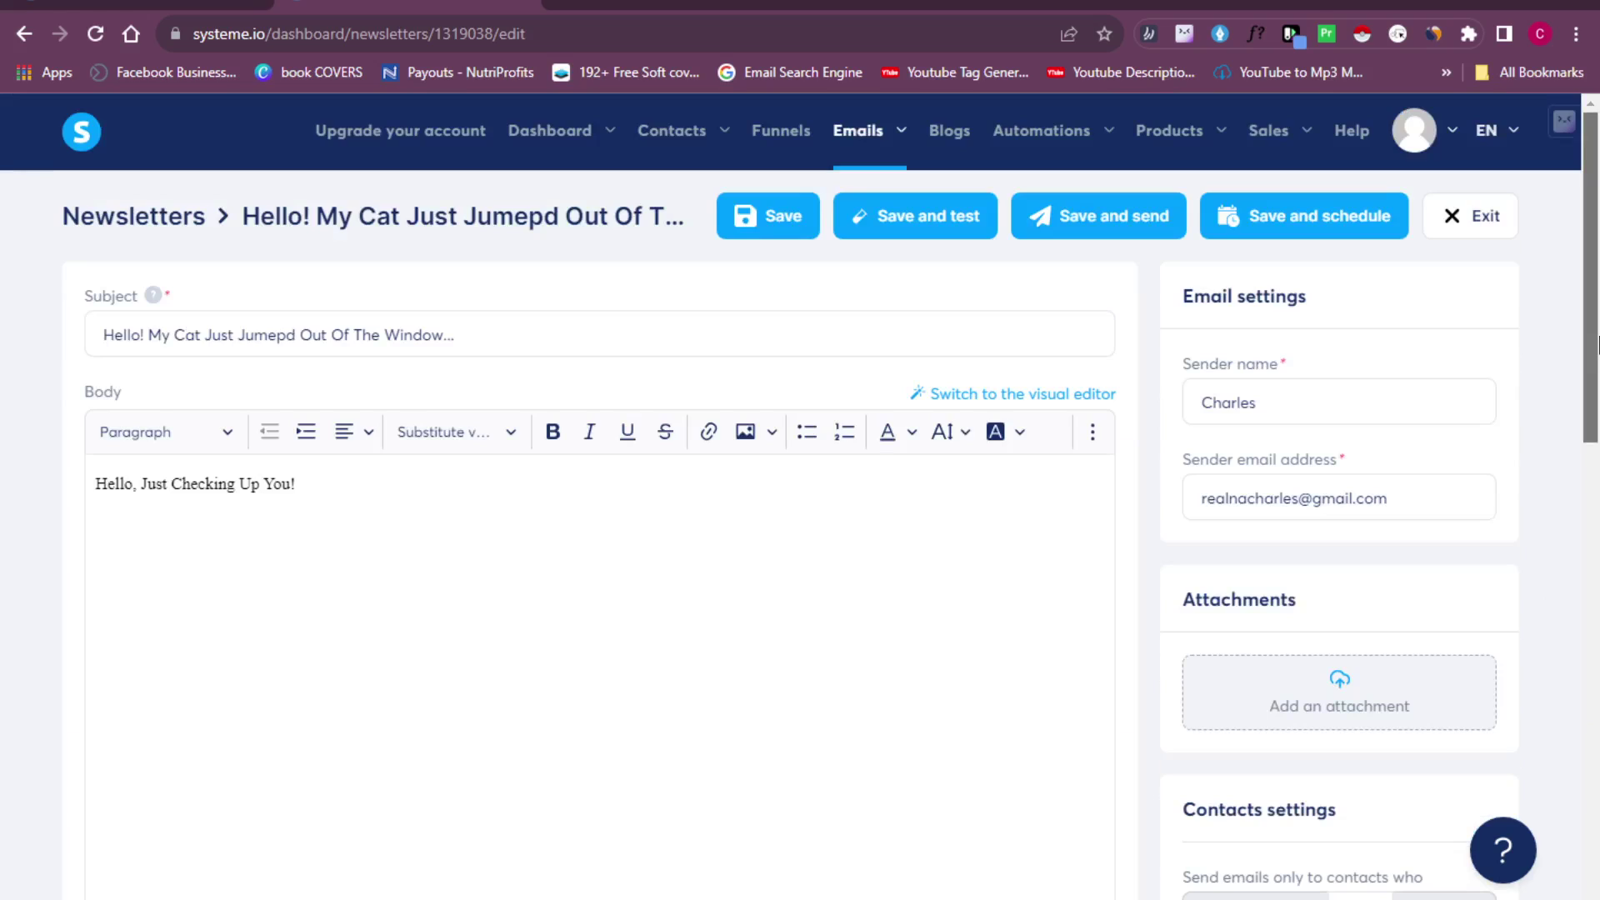
click(771, 223)
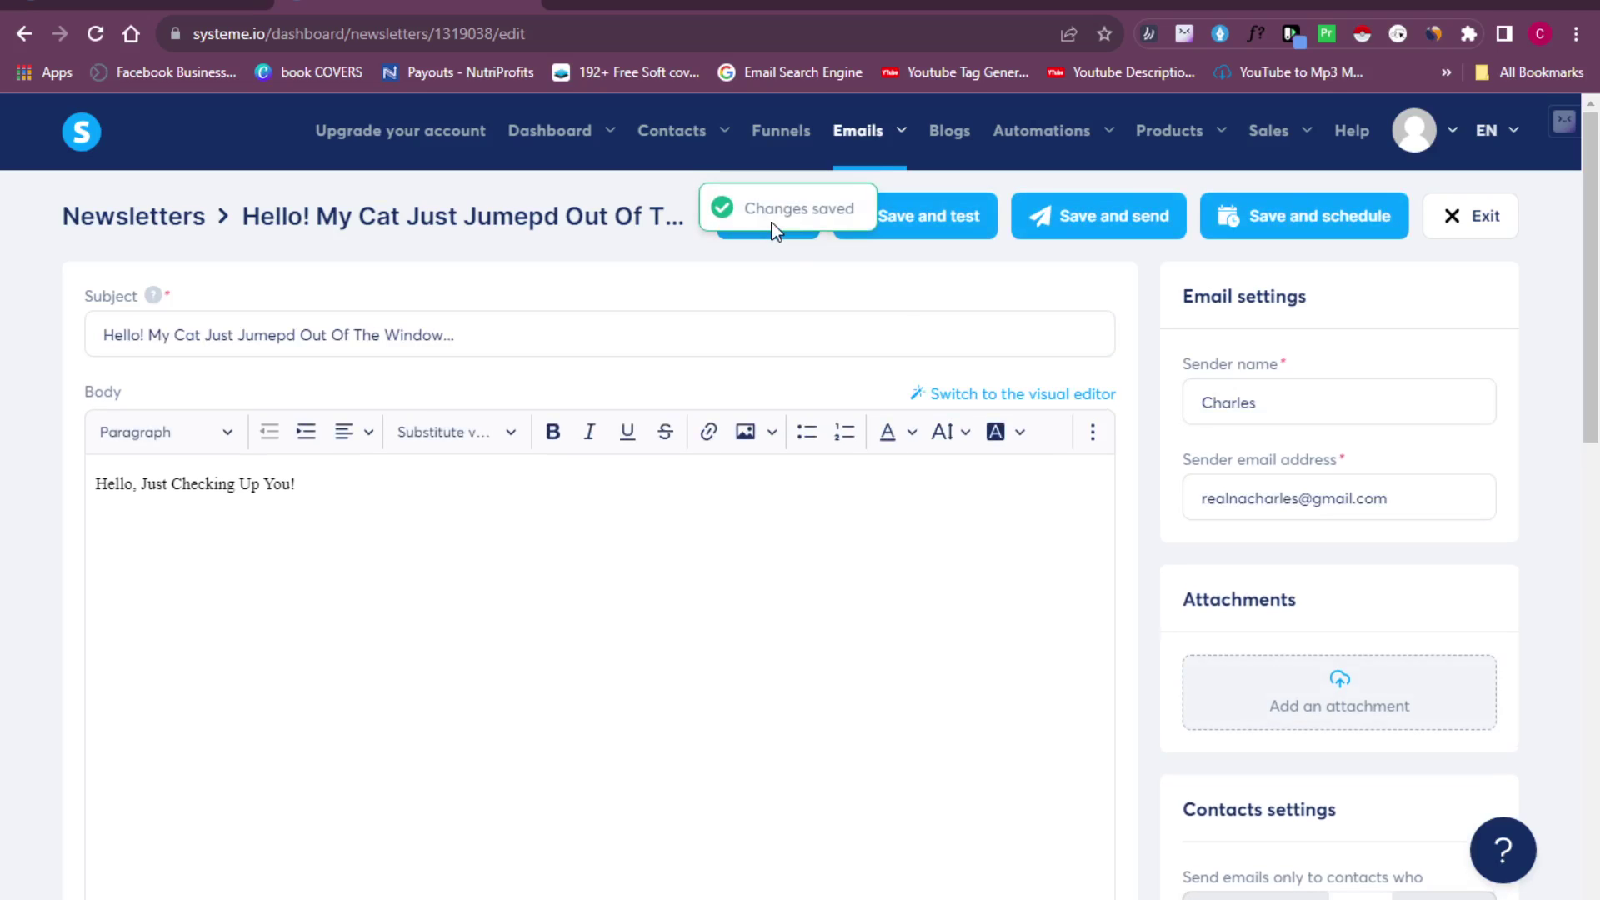